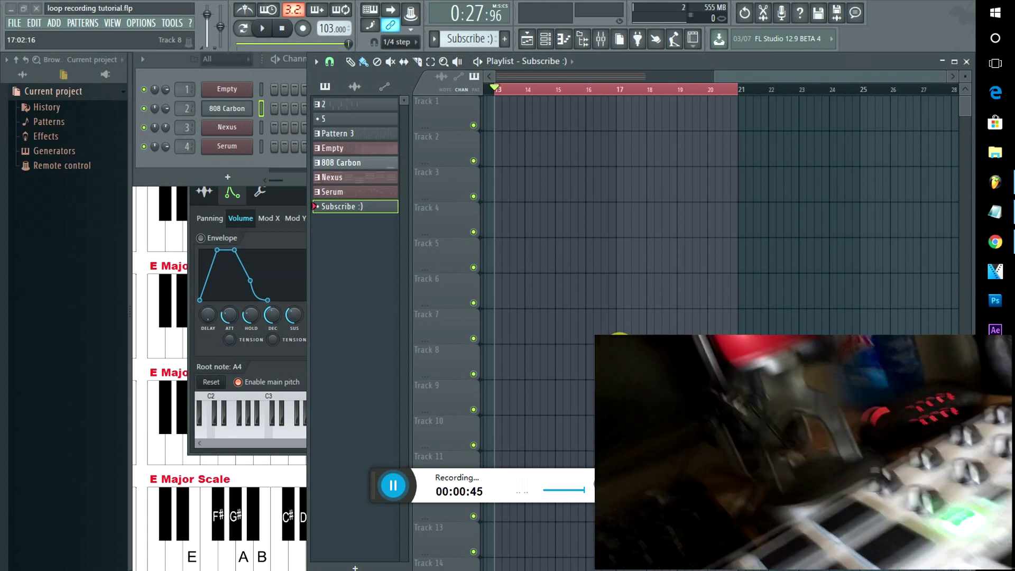
left_click_drag(381, 495, 624, 455)
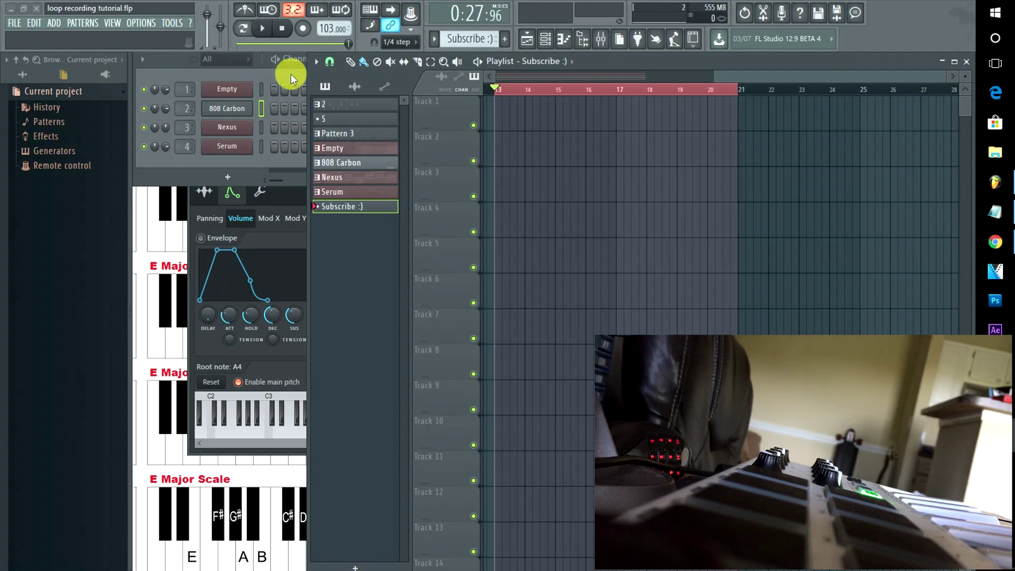
Set the FL Studio ASIO buffer size to 256 in the audio settings.
left_click(139, 23)
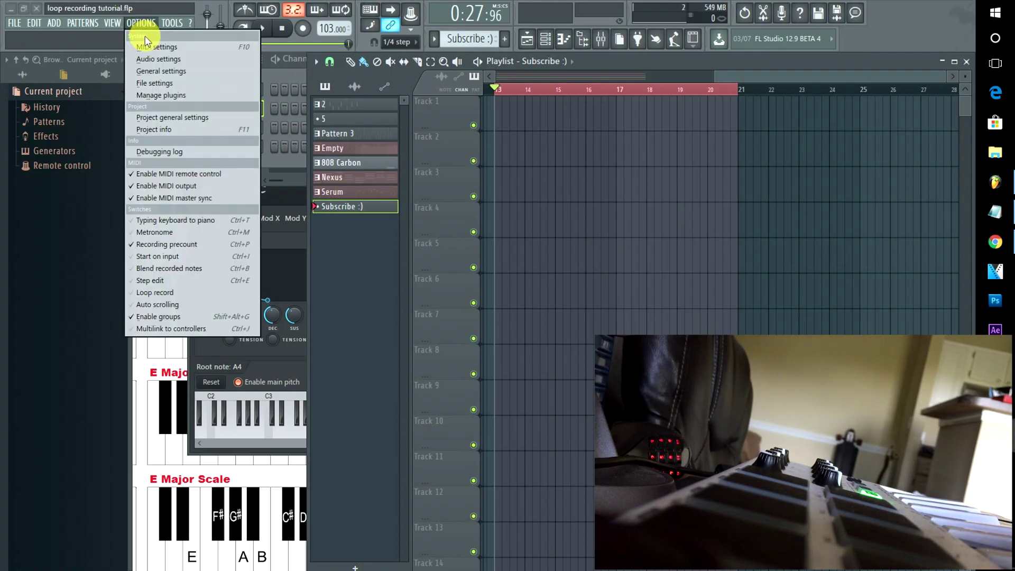
left_click(150, 58)
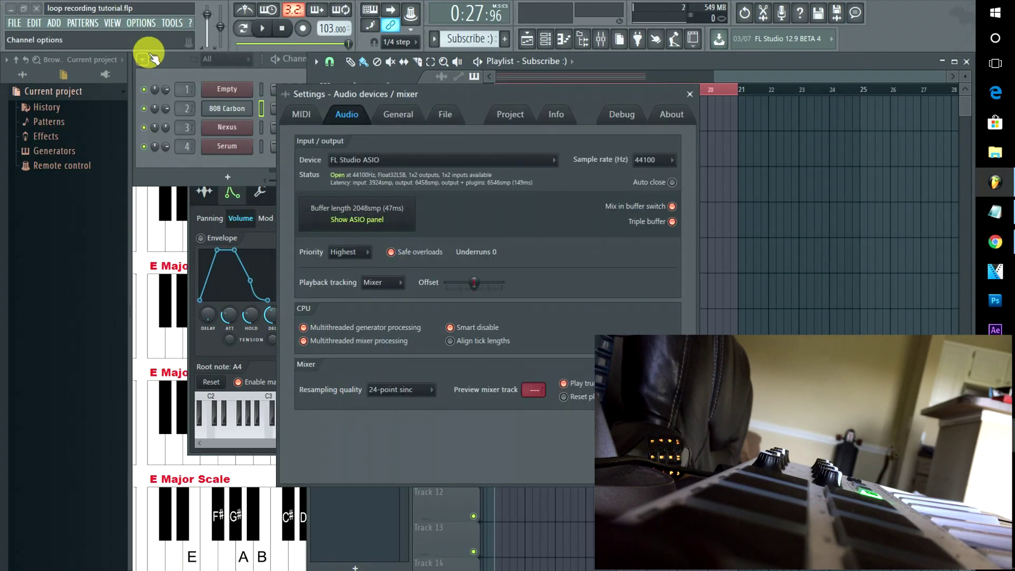
left_click(348, 207)
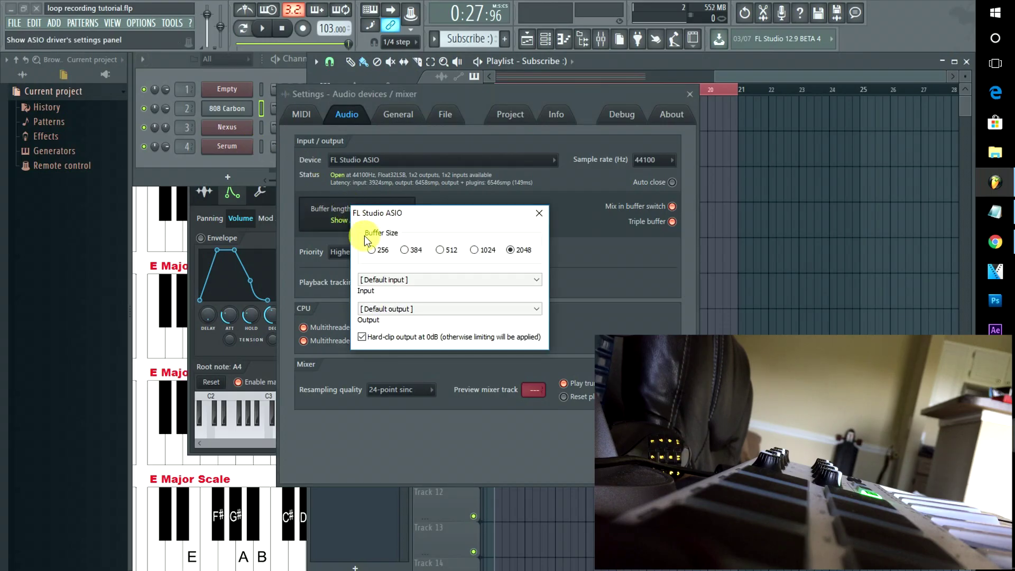
left_click(371, 250)
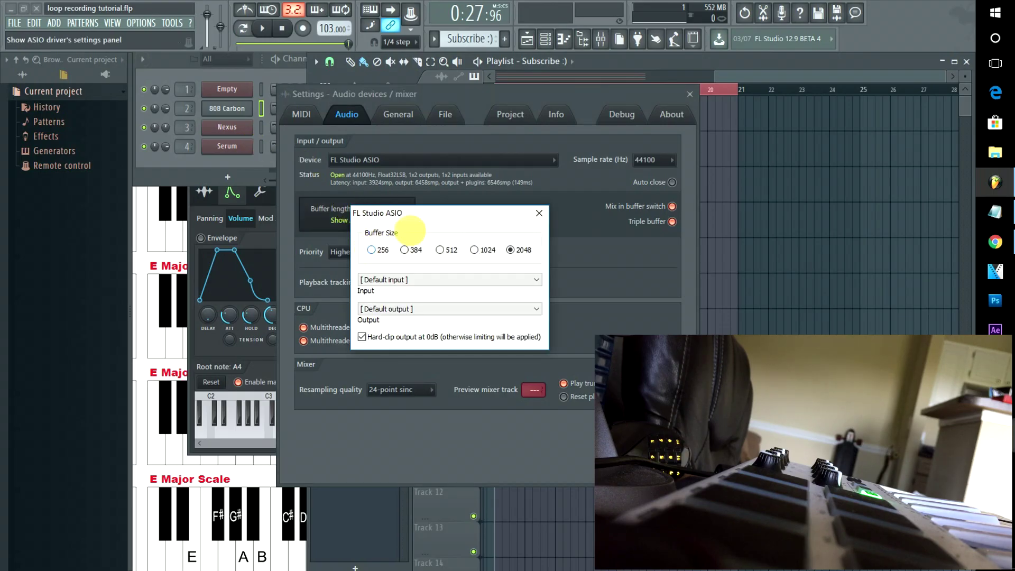
left_click(539, 212)
Turn off Mix in buffer switch and Triple buffer for the audio device and close the settings.
left_click(672, 206)
left_click(671, 221)
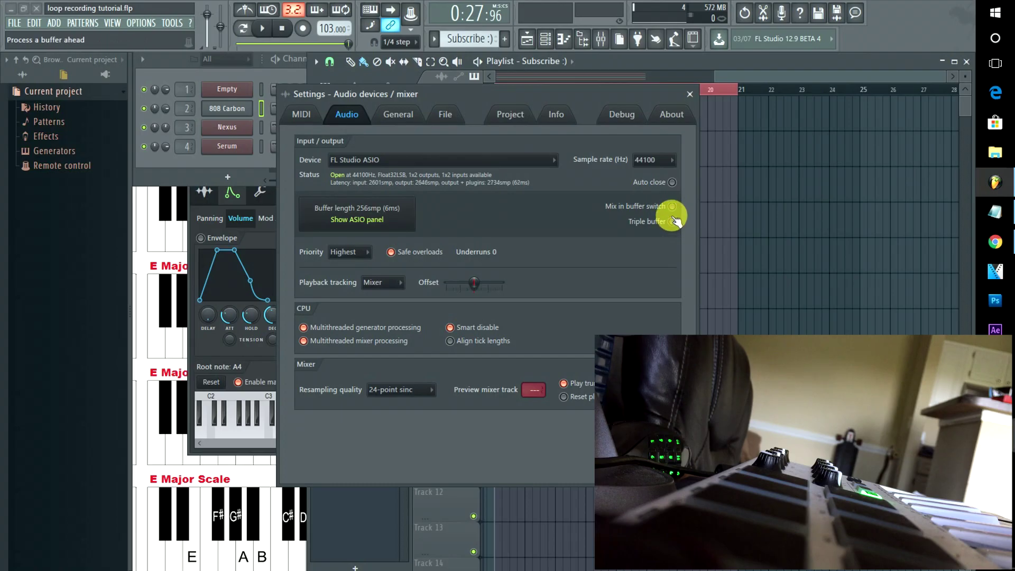
left_click(688, 95)
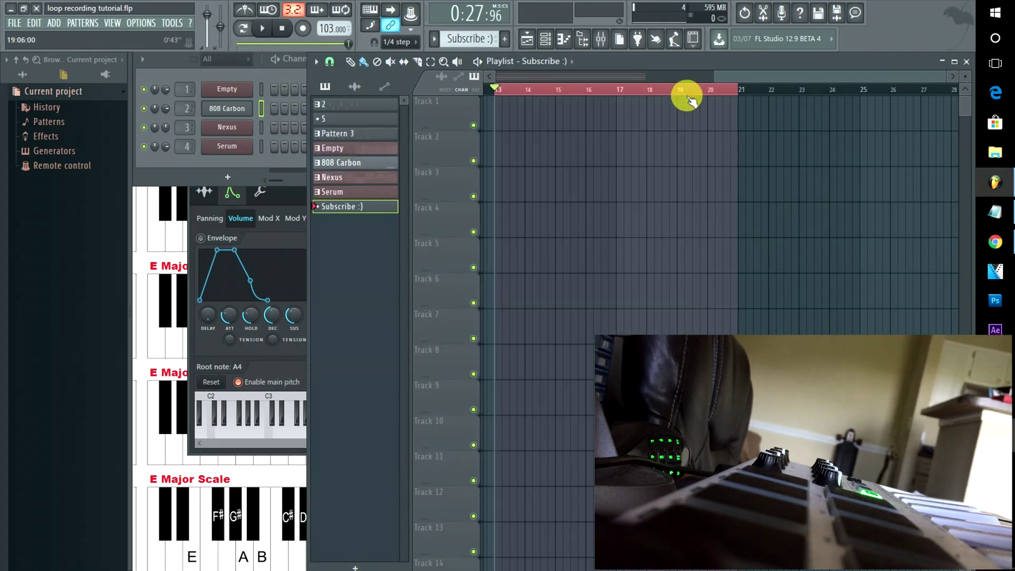
With the Empty drum channel's FPC open, enable the metronome, blending of recorded notes and loop recording.
left_click(236, 93)
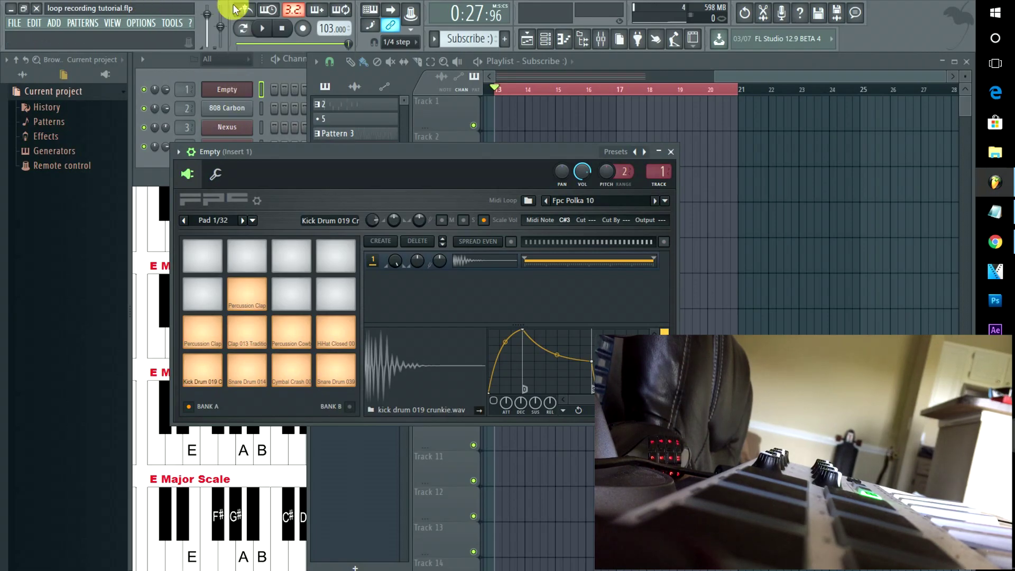
left_click(252, 10)
left_click(269, 10)
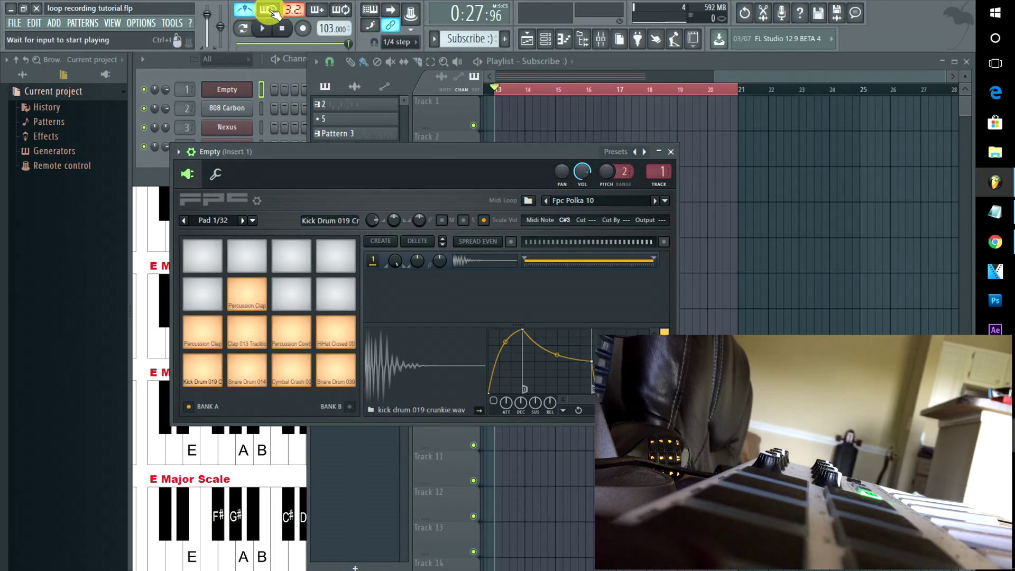
left_click(318, 12)
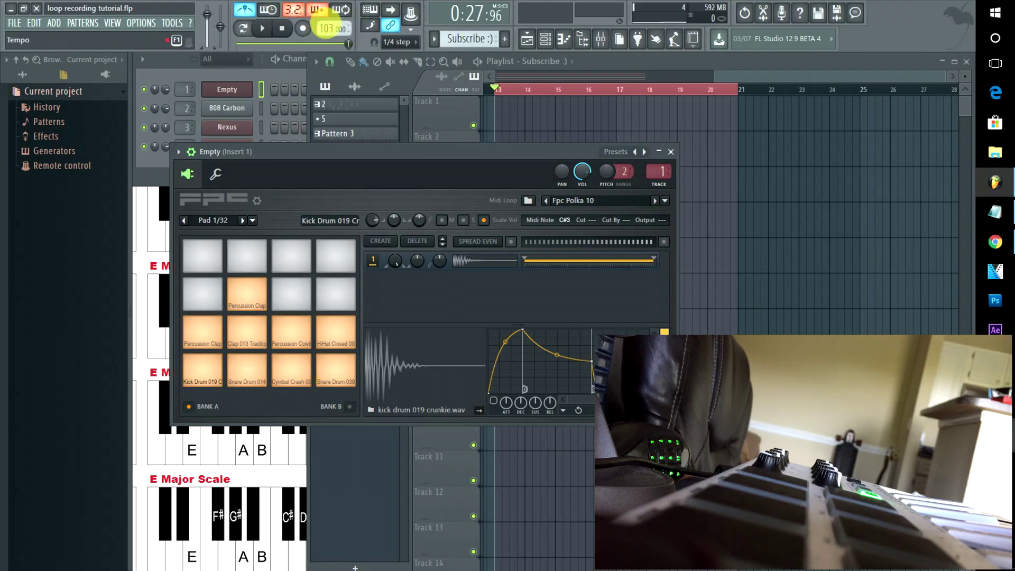
left_click(340, 10)
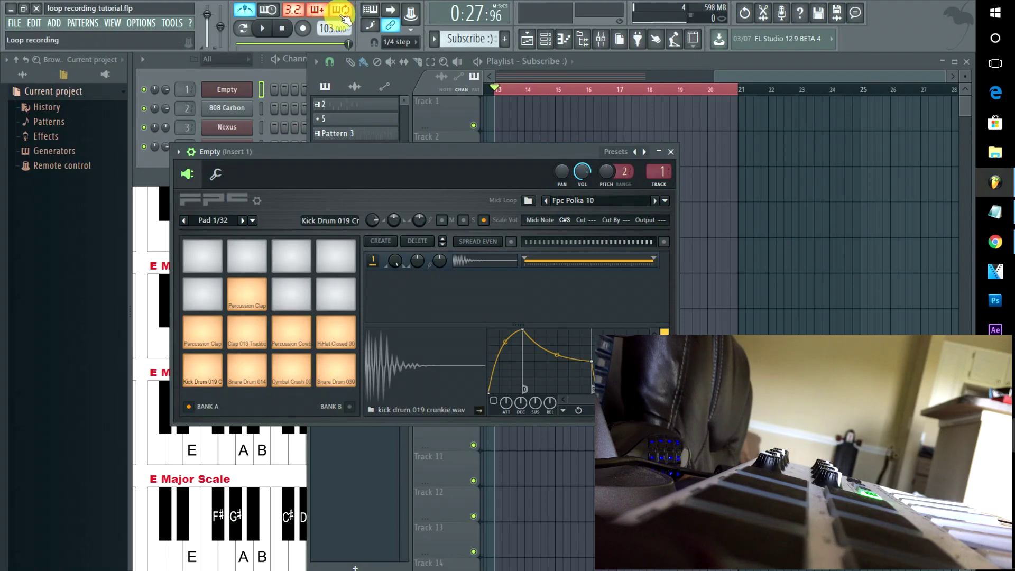
Audition the Empty, 808 Carbon, Nexus and Serum channels in turn, ending on the Empty channel's FPC.
left_click(237, 92)
left_click(237, 92)
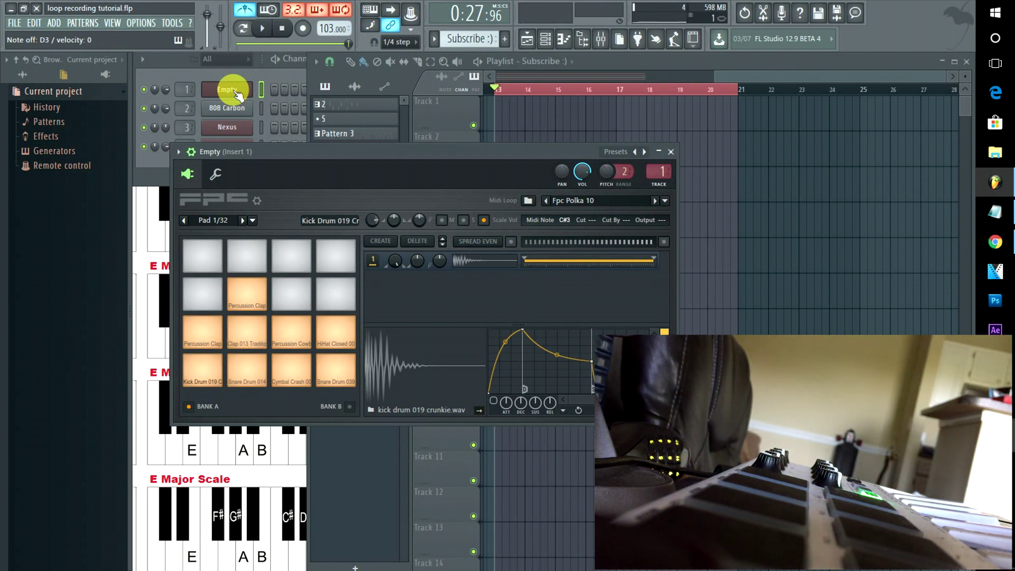
left_click(233, 108)
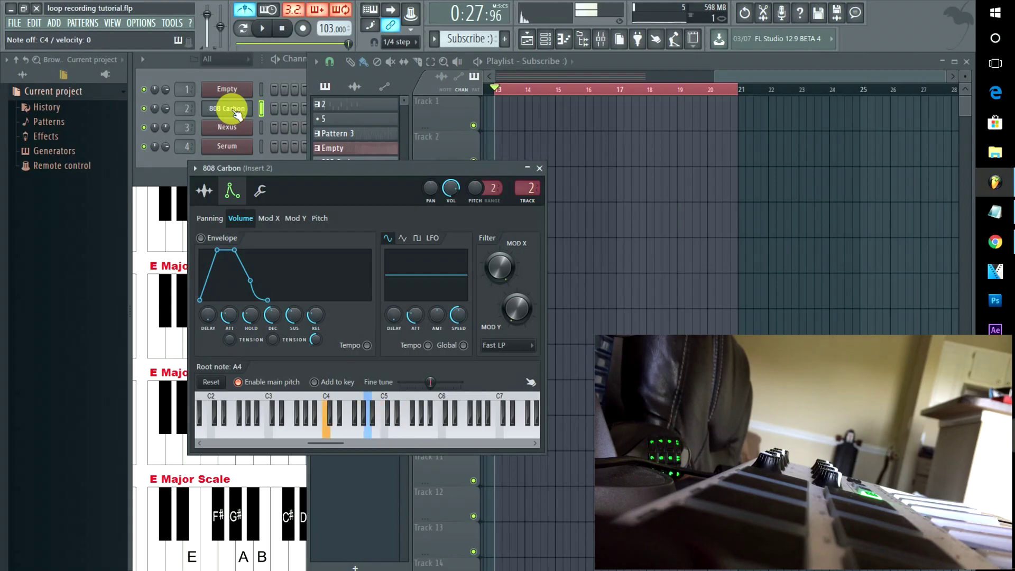
left_click(226, 128)
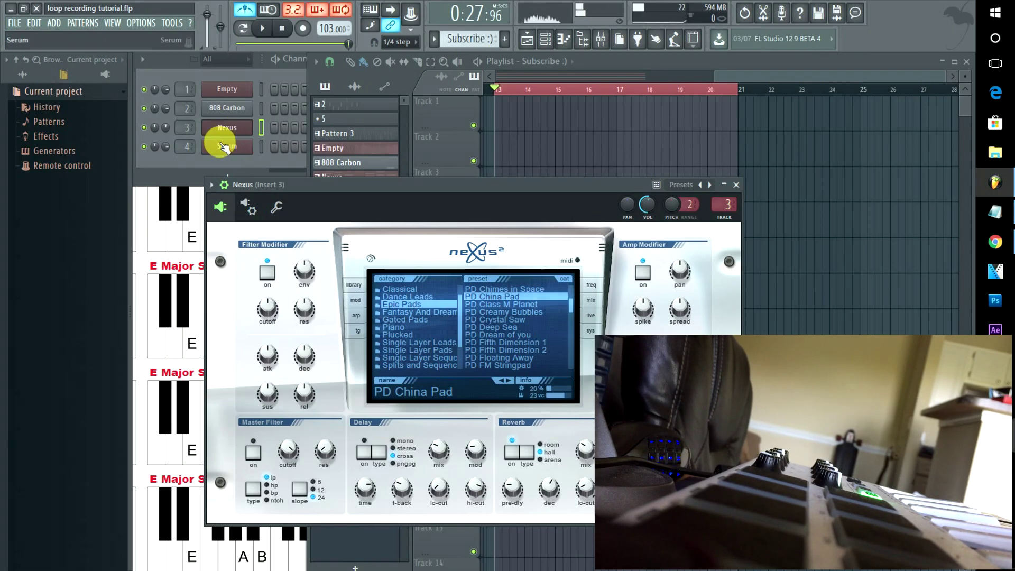
left_click(225, 147)
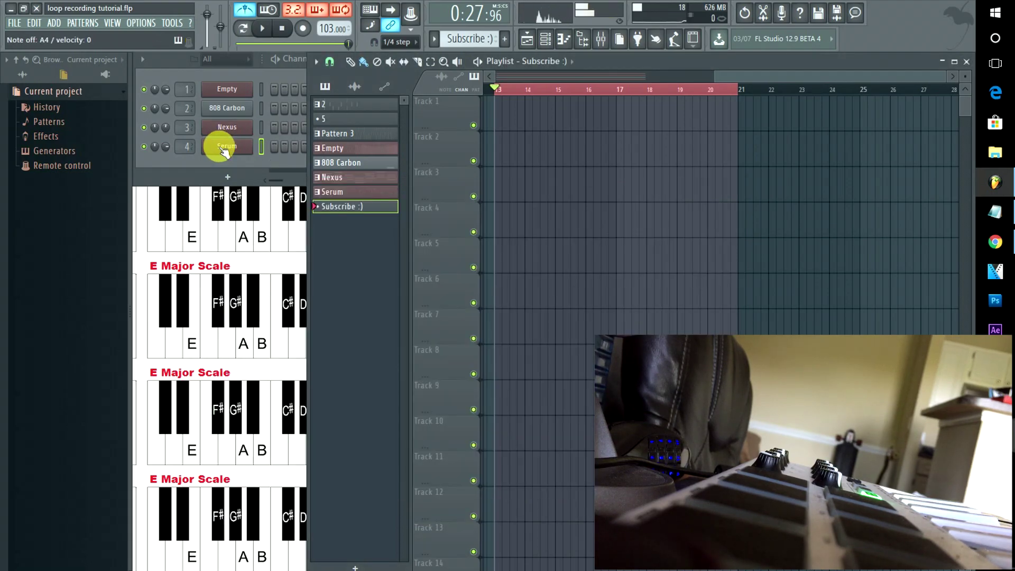
left_click(164, 150)
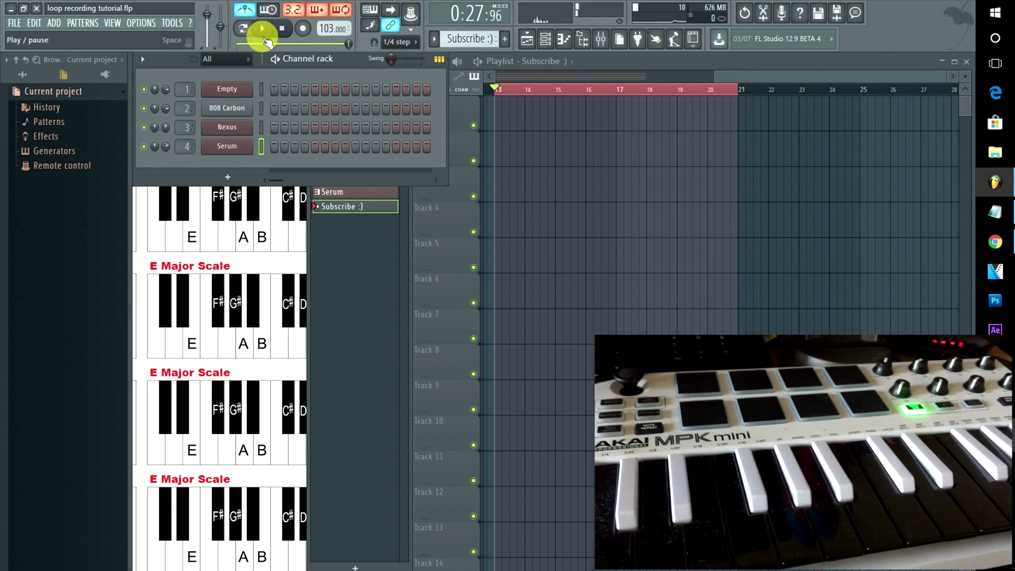
left_click(233, 91)
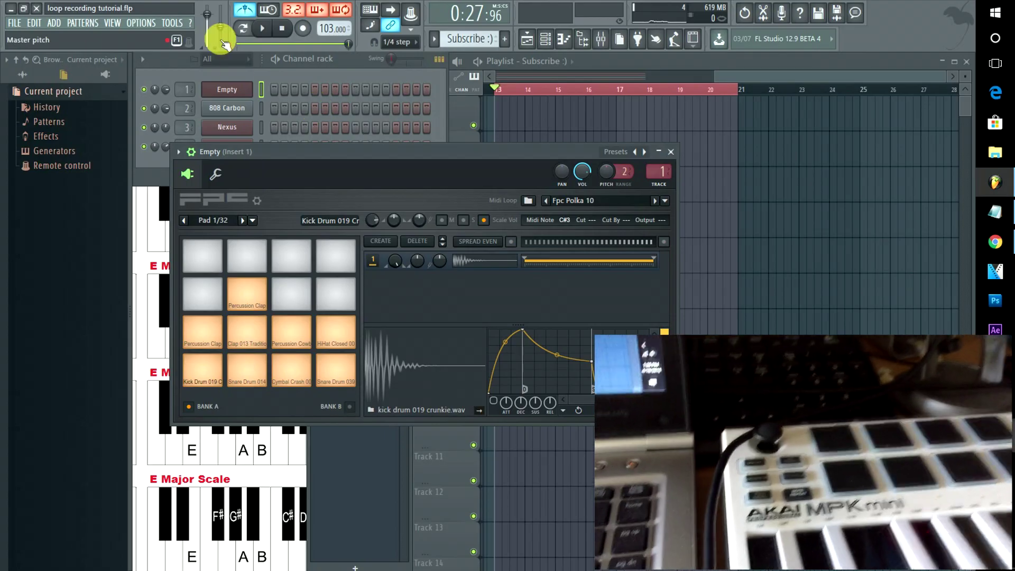
Check the MPKmini2 input and the available controller types in the MIDI settings.
left_click(141, 24)
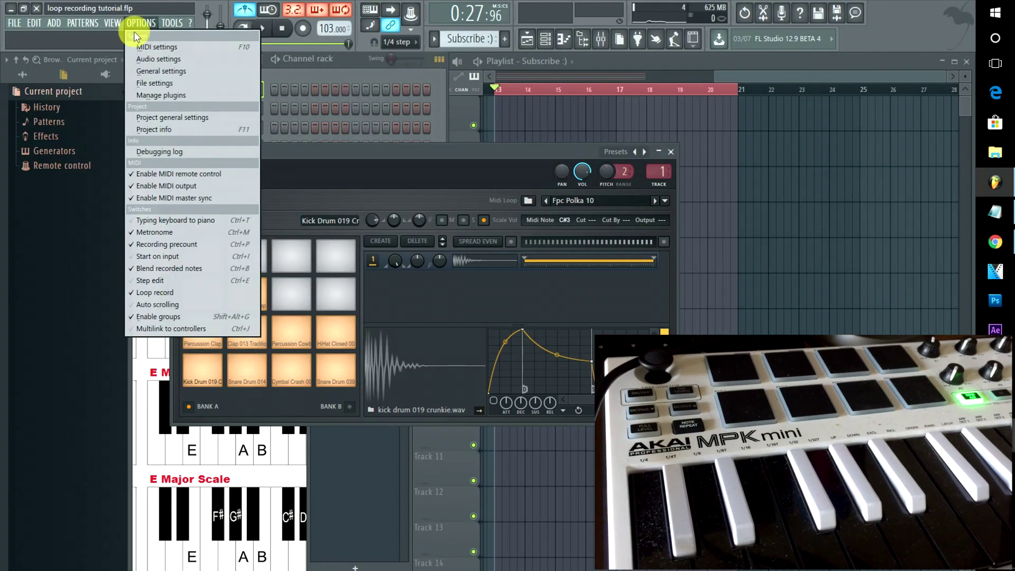
left_click(139, 49)
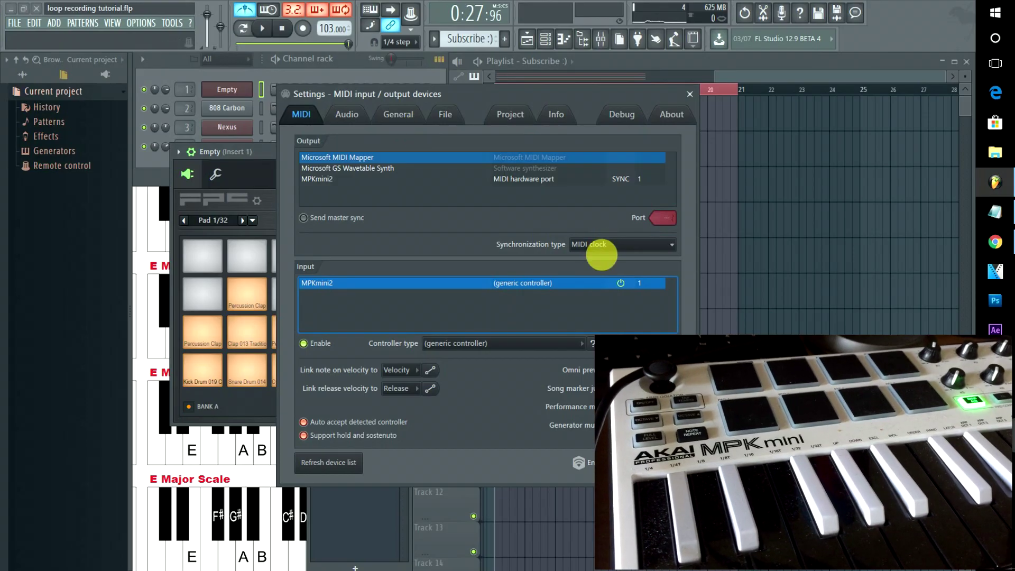
left_click(567, 347)
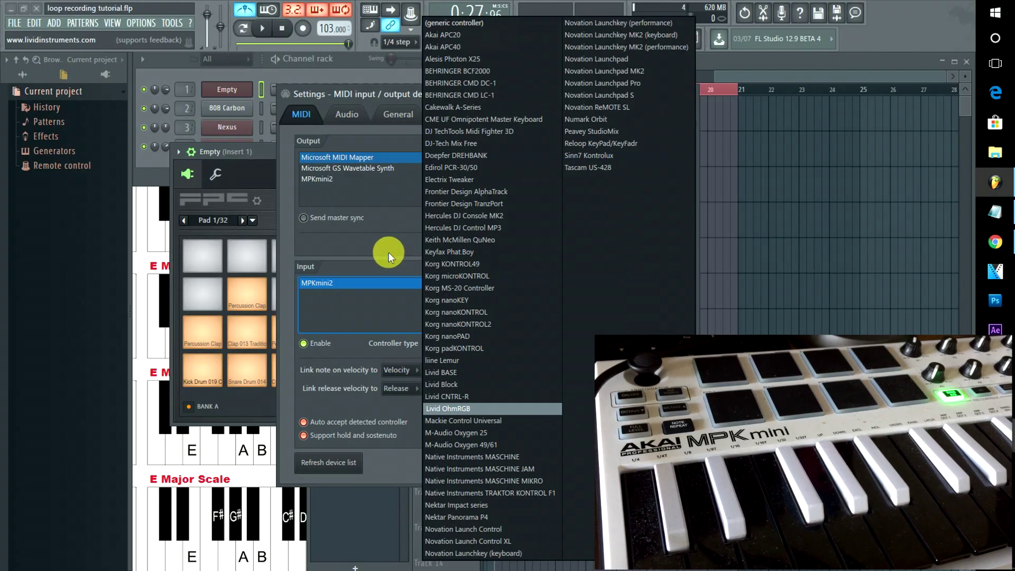
left_click(389, 252)
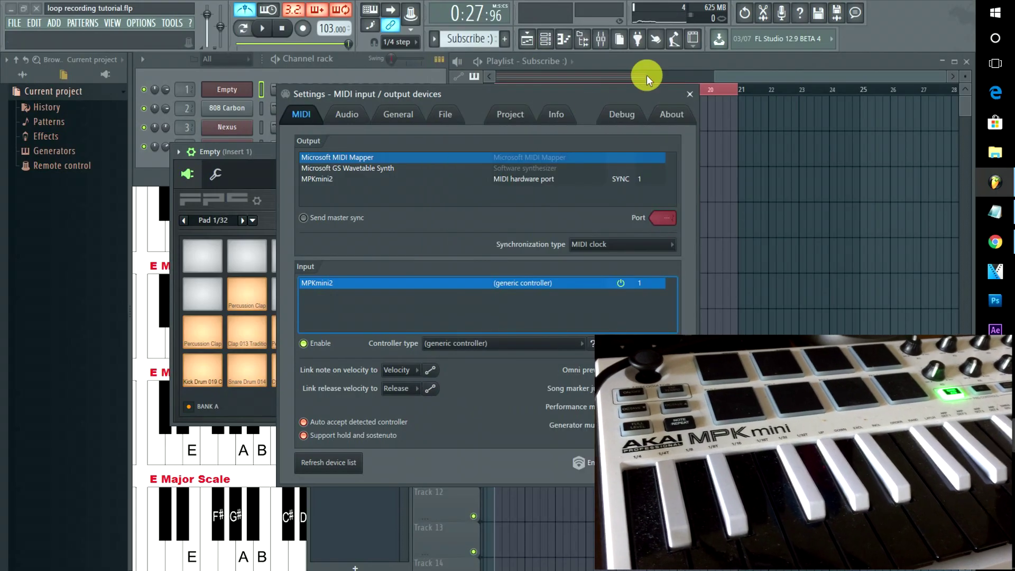
left_click(689, 94)
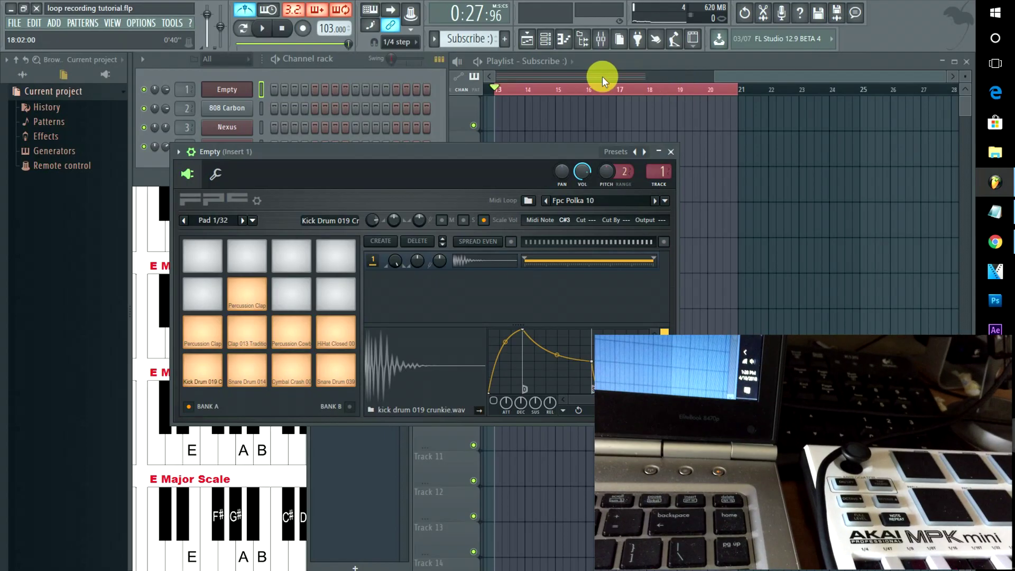
Bring the Playlist to the front and review the loop recording switch and the global snap options.
left_click(763, 72)
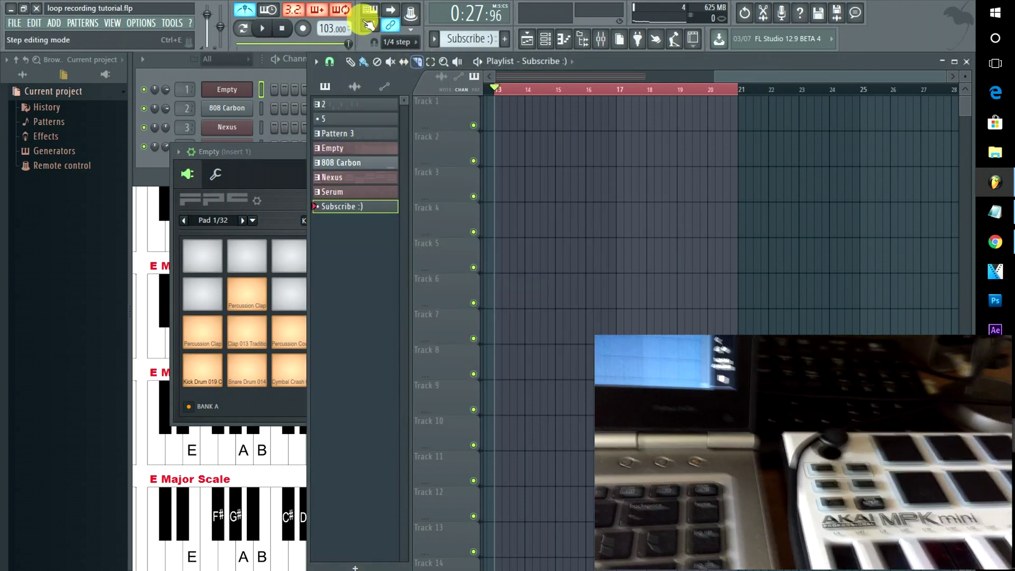
left_click(346, 12)
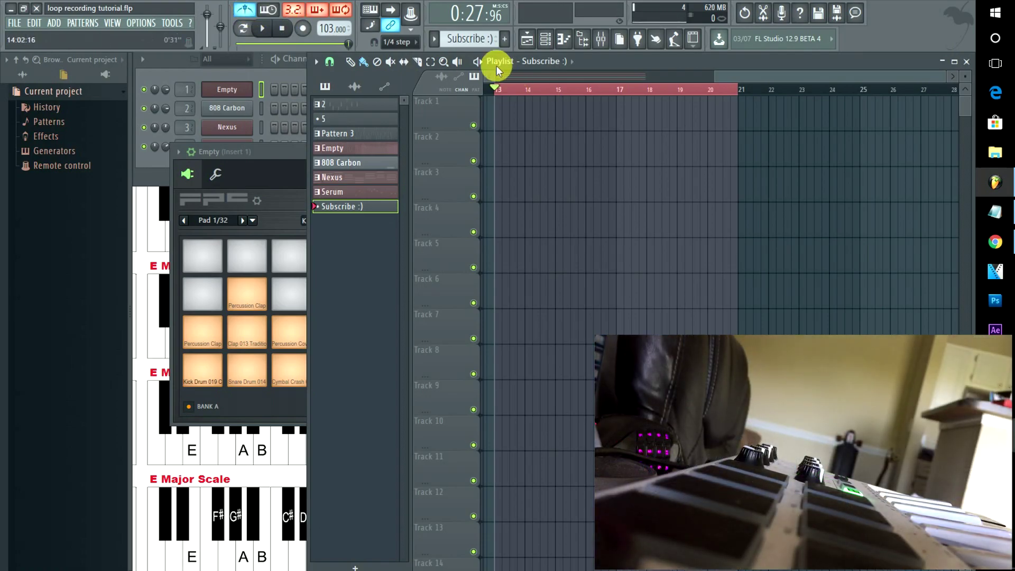
left_click(410, 41)
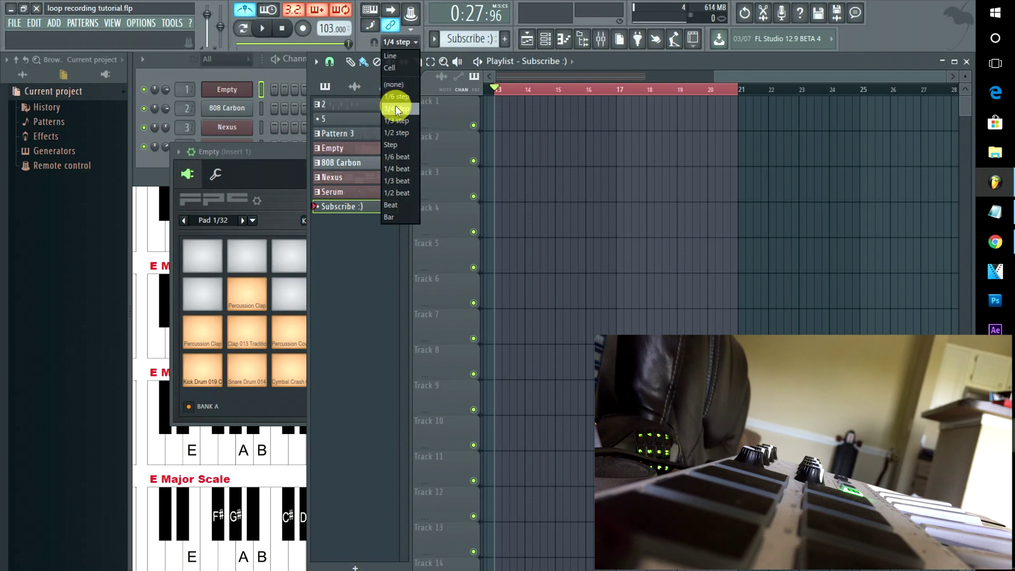
Start recording notes and automation into the Subscribe :) pattern and record a drum beat with the Empty channel's FPC pads.
key("r")
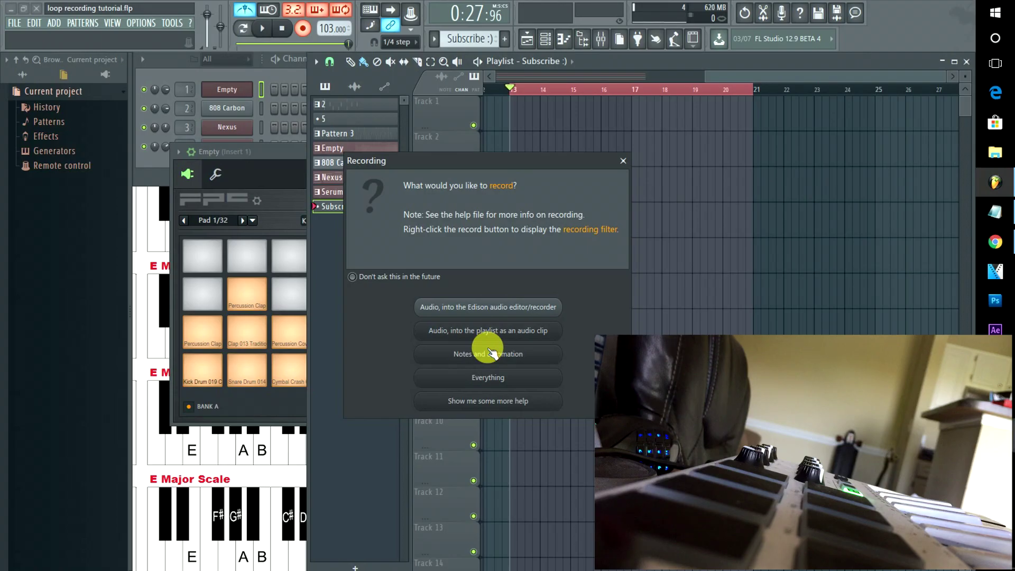
left_click(487, 354)
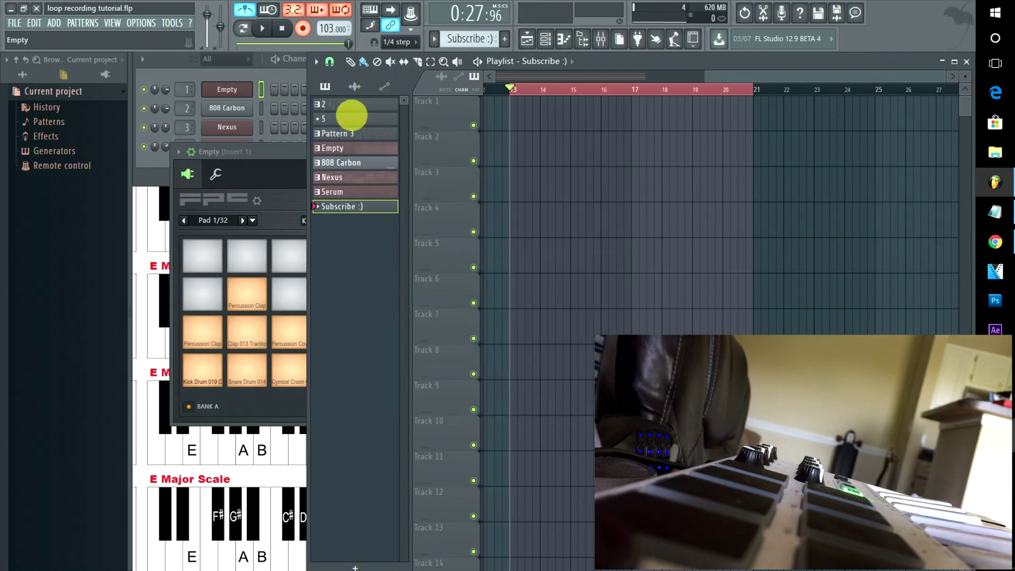
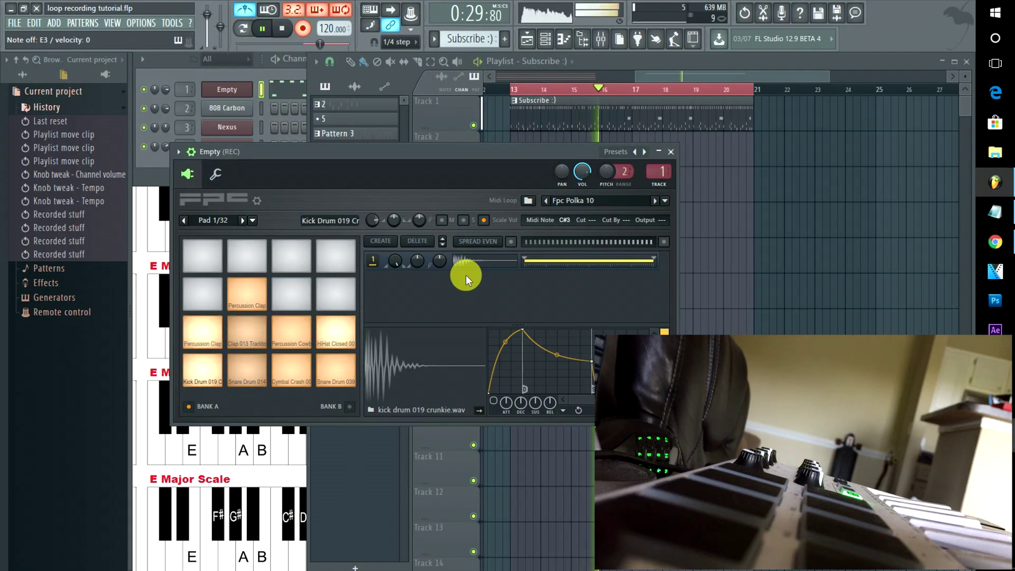
left_click(211, 331)
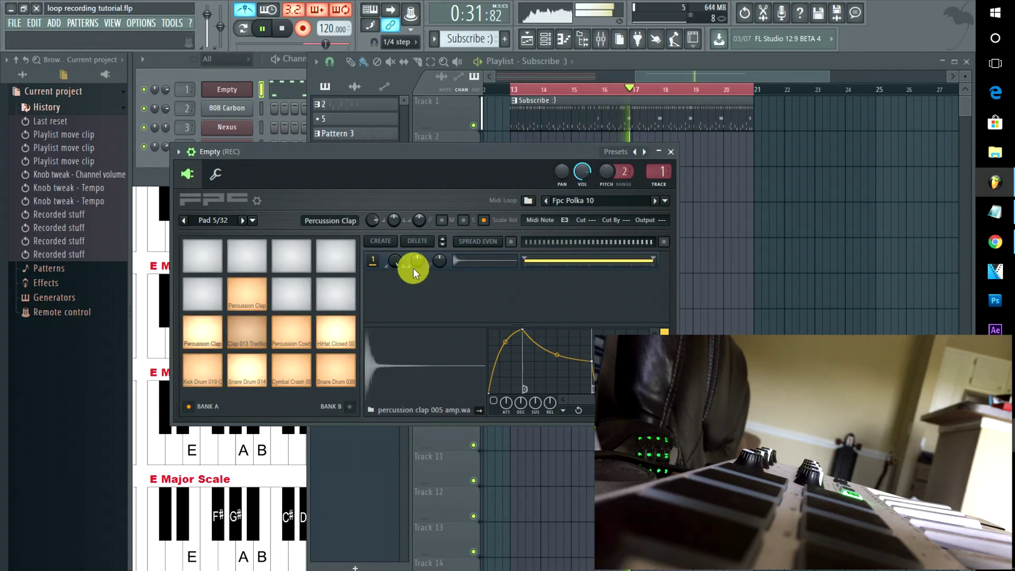
Layer Nexus PD China Pad chords and an 808 Carbon bass line over the looping drums while recording.
left_click(227, 127)
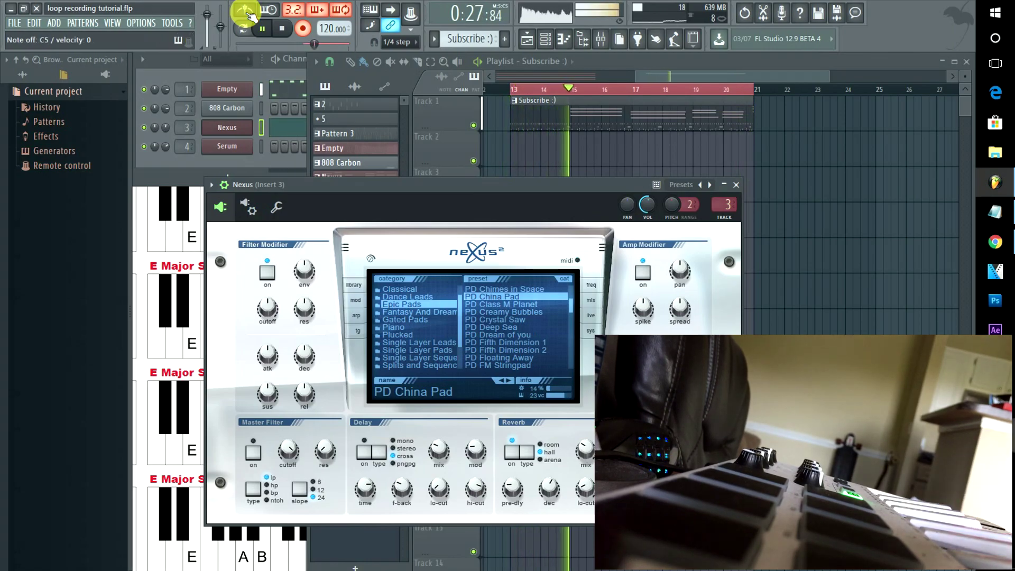
left_click(218, 150)
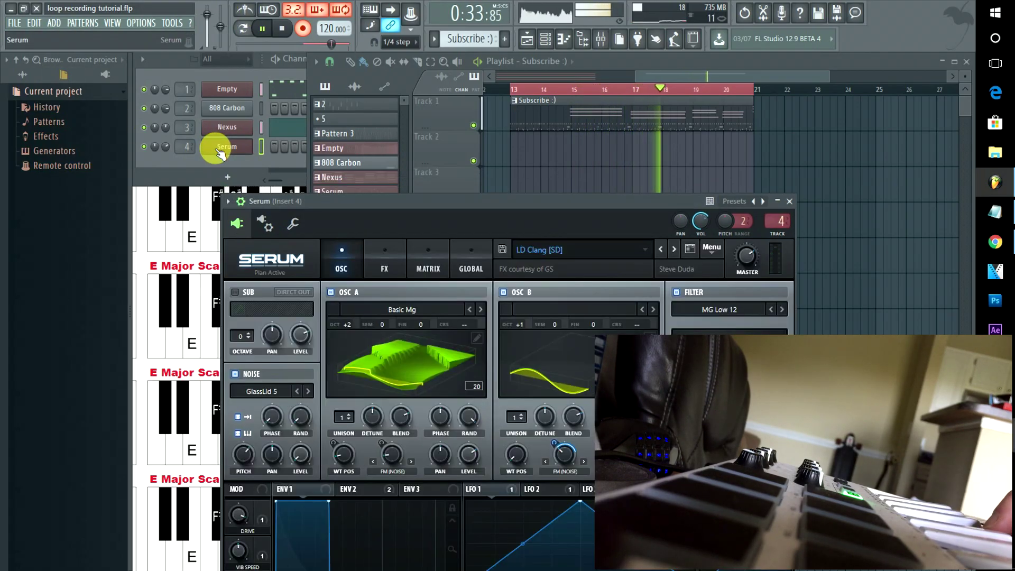
left_click(220, 111)
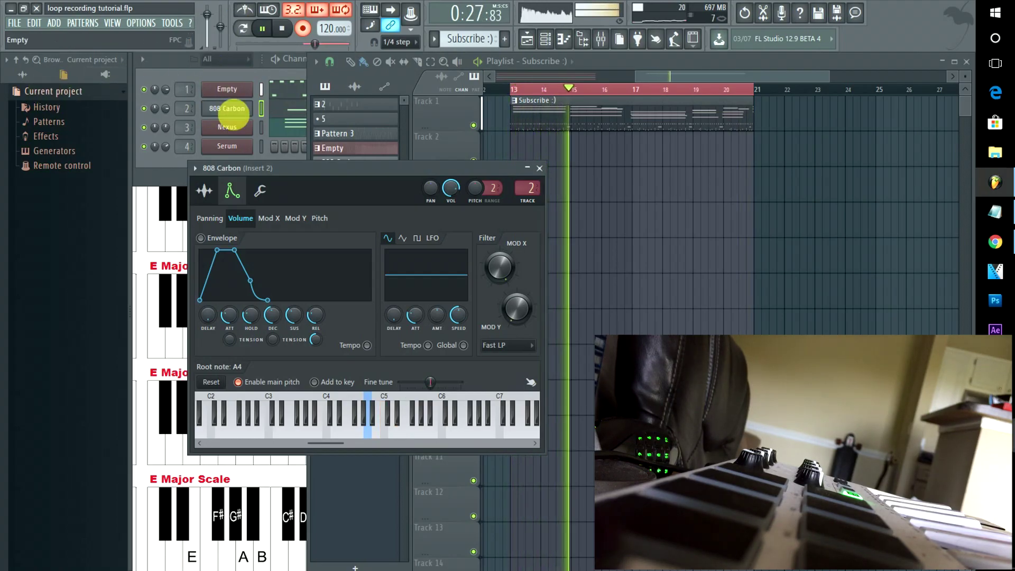
Record a Serum LD Clang lead part over the loop, stop the recording and bring the Playlist to the front.
left_click(226, 147)
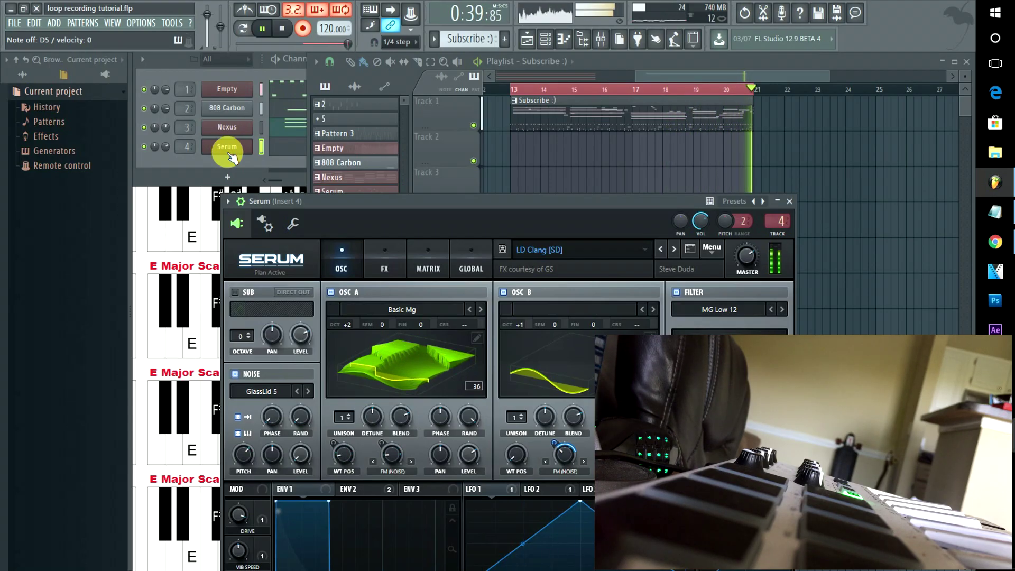
key("space")
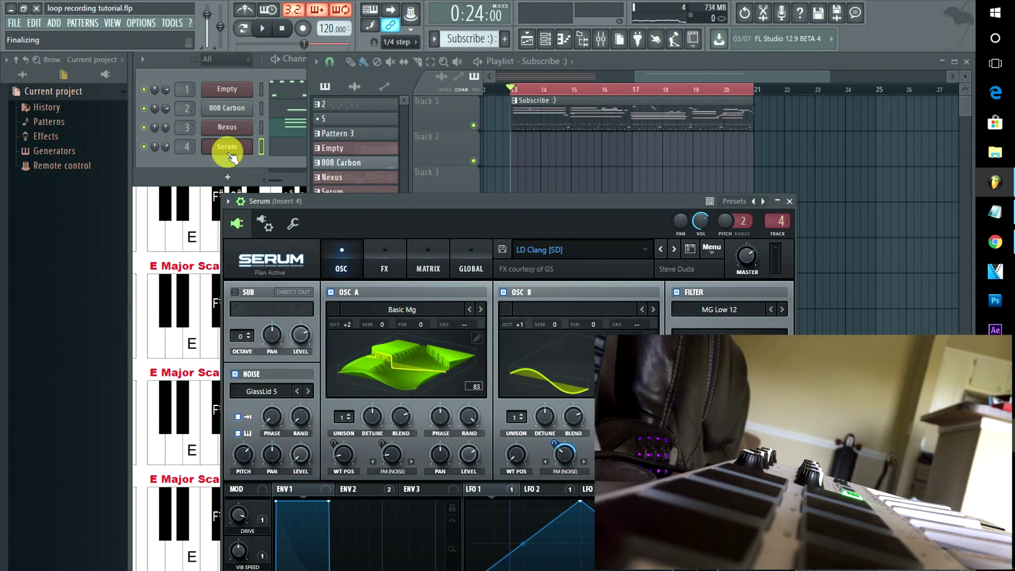
left_click(708, 78)
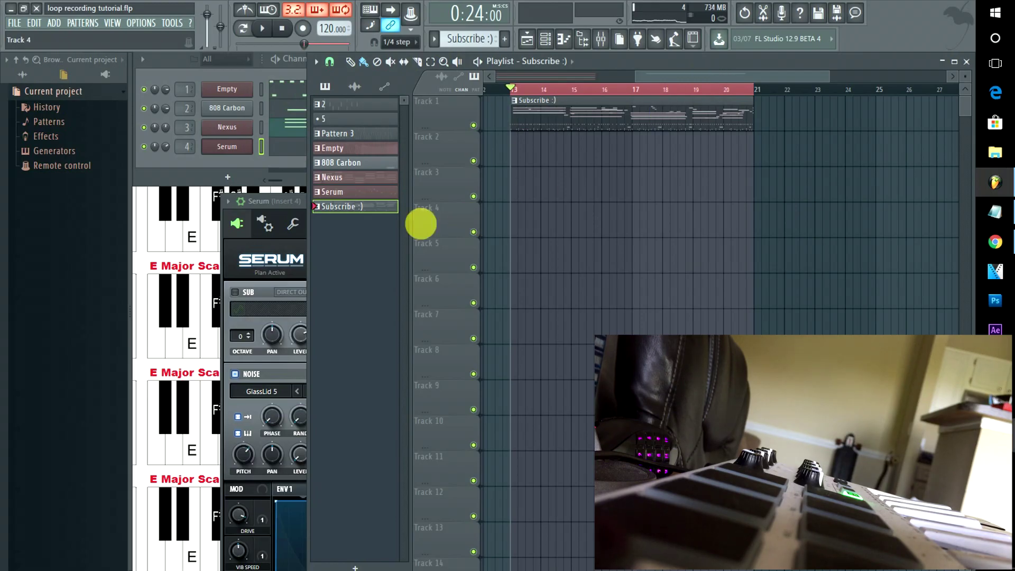
Split the Subscribe :) pattern by channel, spread the four resulting clips over Playlist tracks 2 to 5 and play them briefly.
right_click(346, 211)
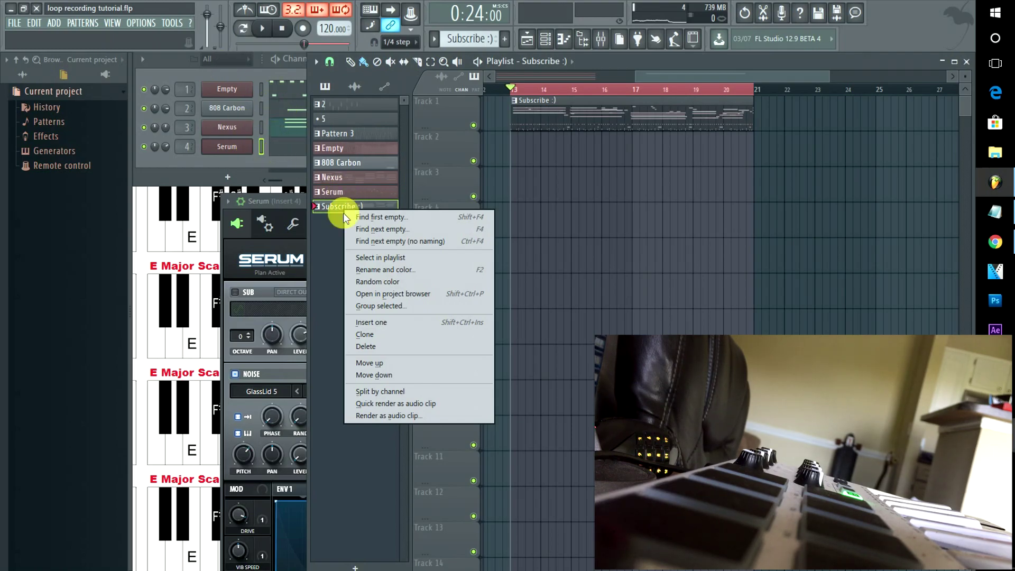
left_click(392, 392)
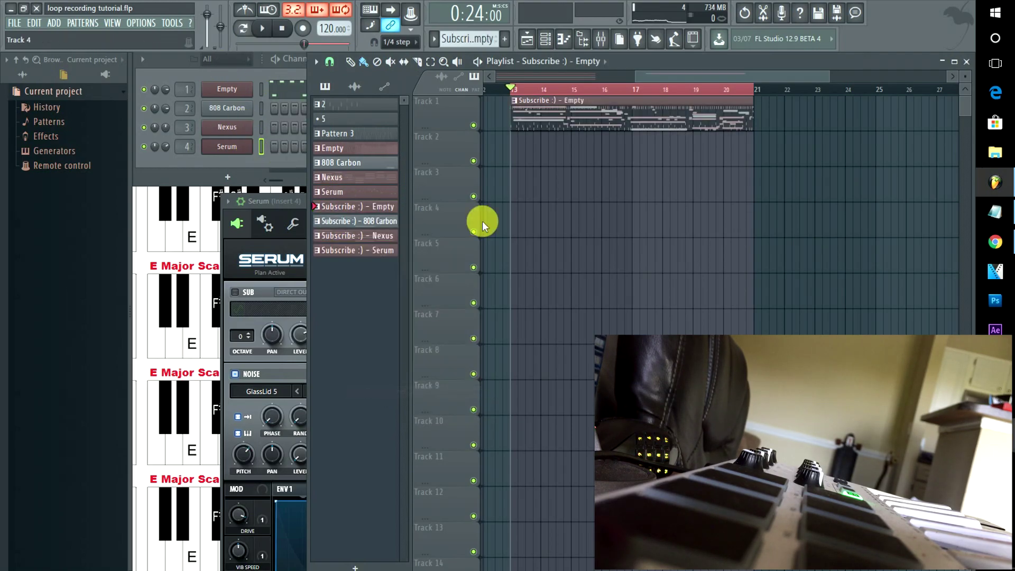
left_click_drag(544, 127, 552, 192)
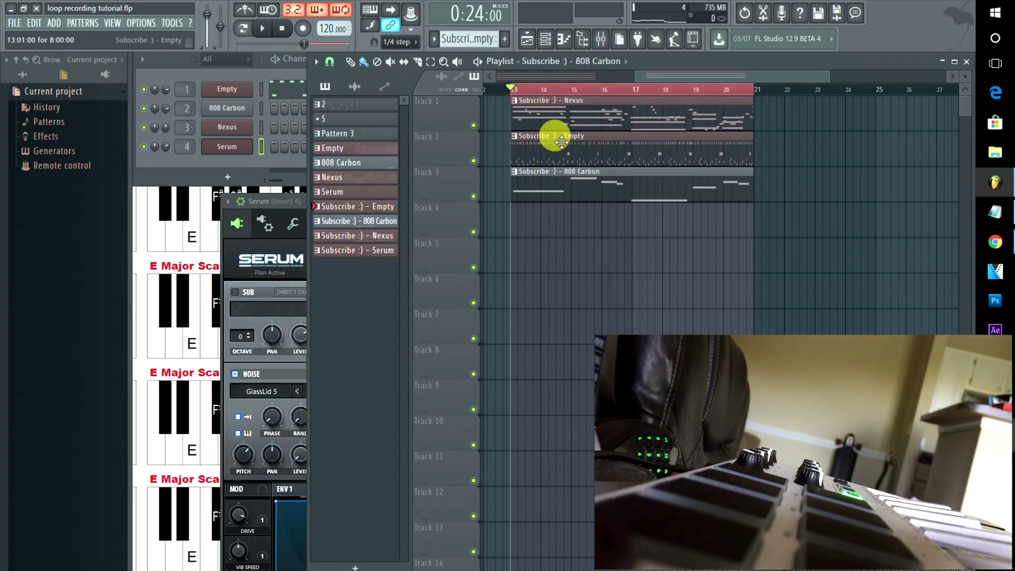
left_click_drag(574, 119, 564, 227)
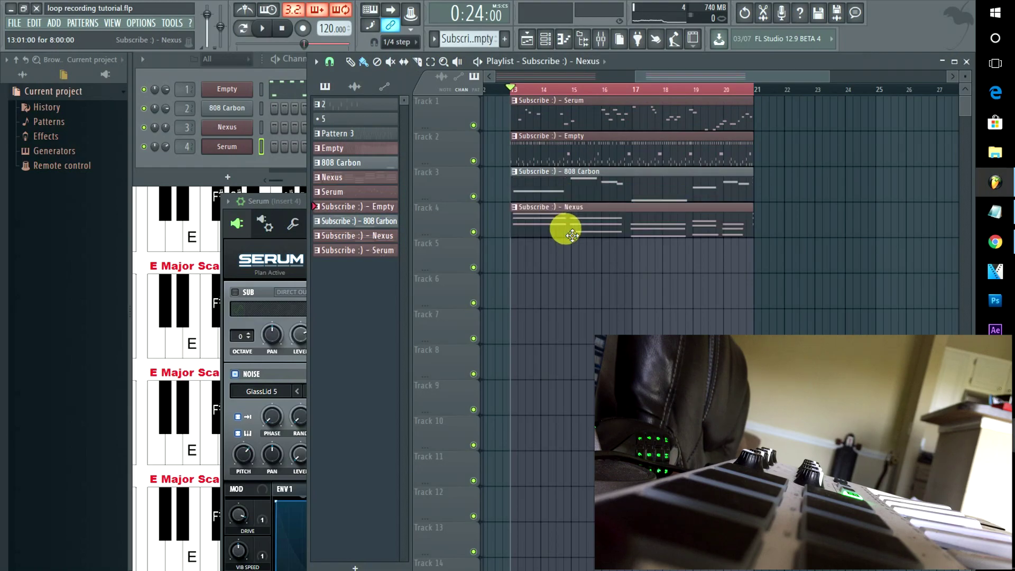
left_click_drag(578, 185, 578, 267)
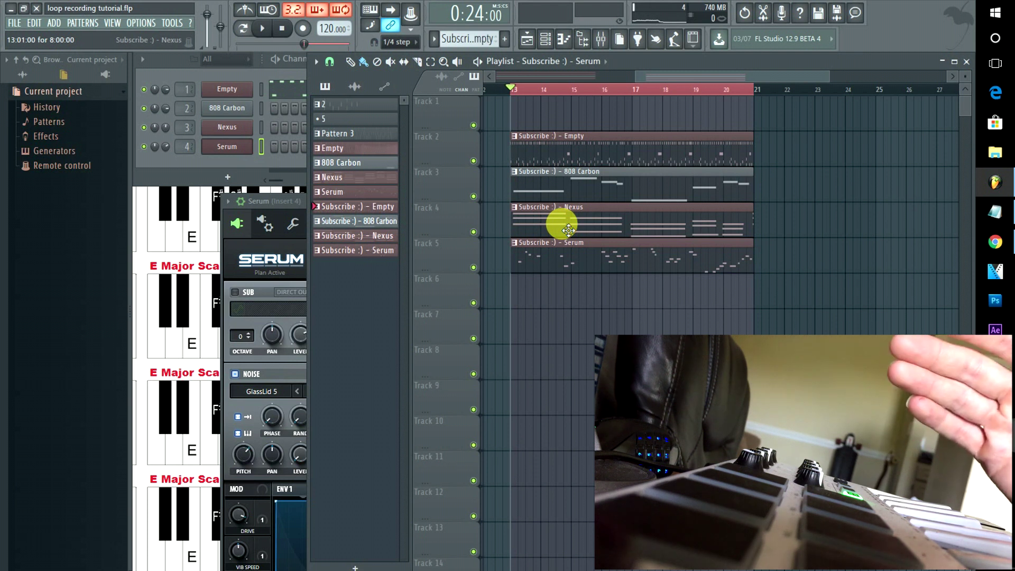
key("space")
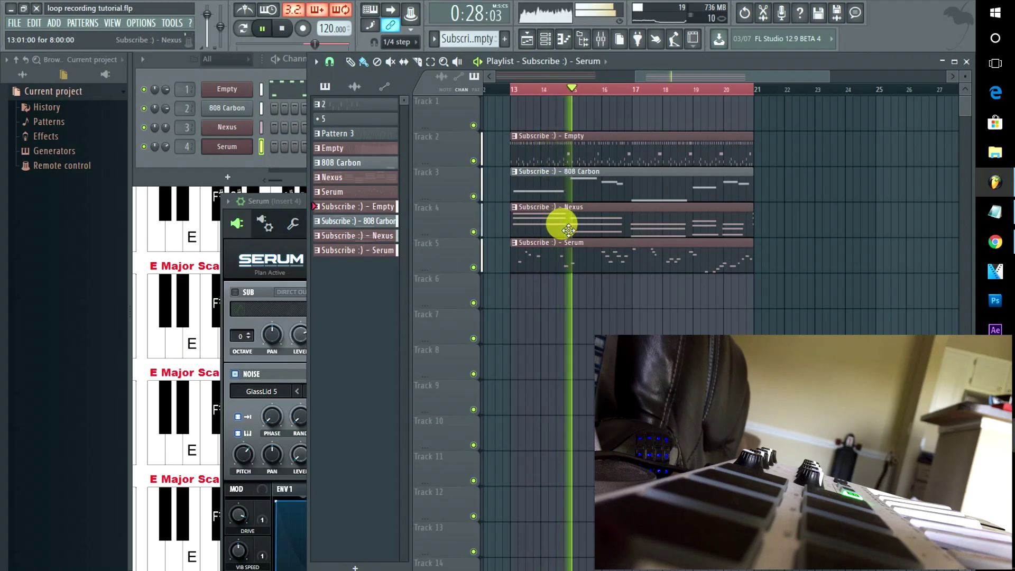
key("space")
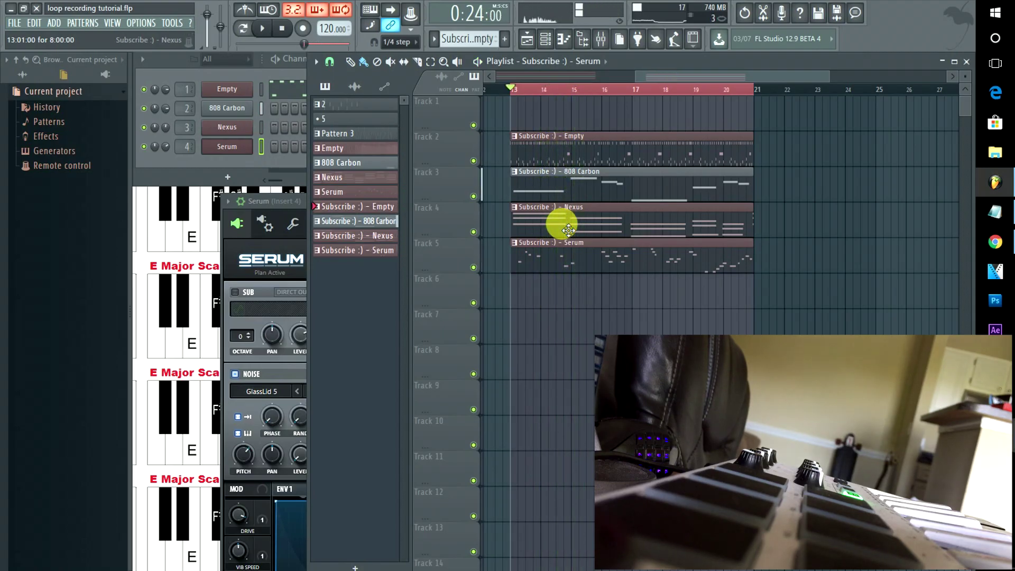
Open the split Nexus pattern in the piano roll and align its chord notes with the bar lines.
double_click(561, 222)
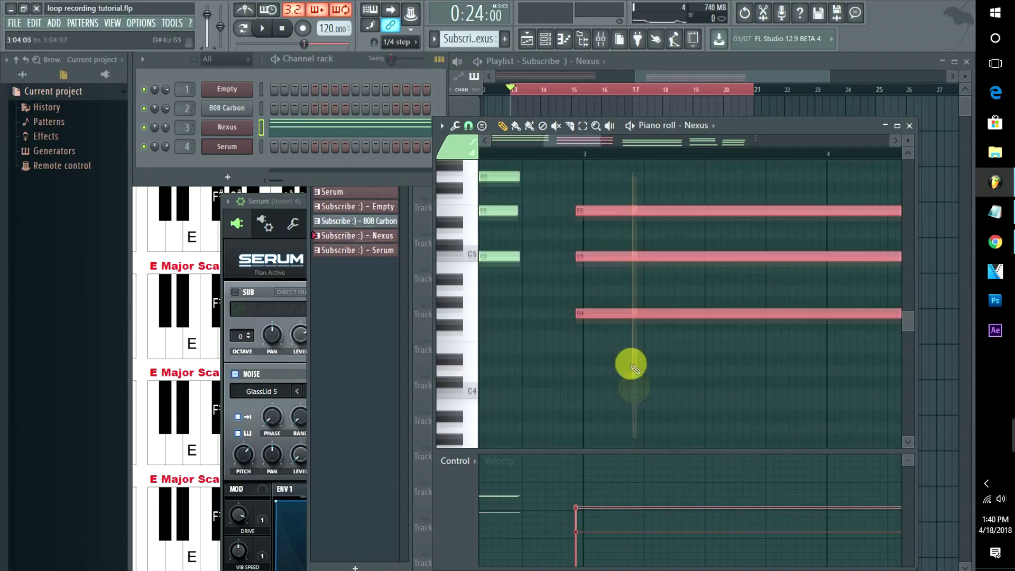
left_click(588, 141)
left_click(632, 256)
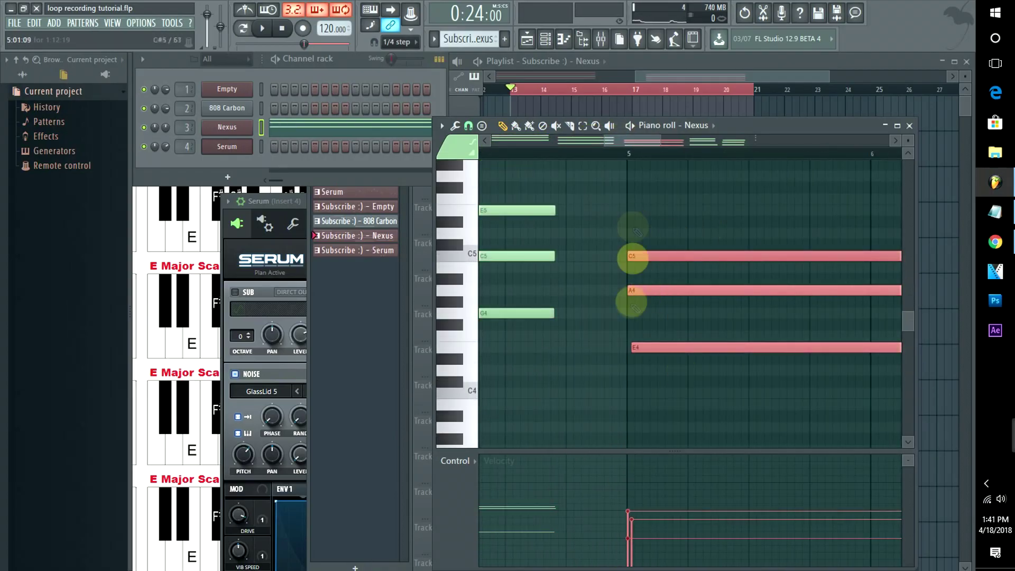
scroll(577, 230, "right", 4)
left_click(555, 336)
left_click(790, 293)
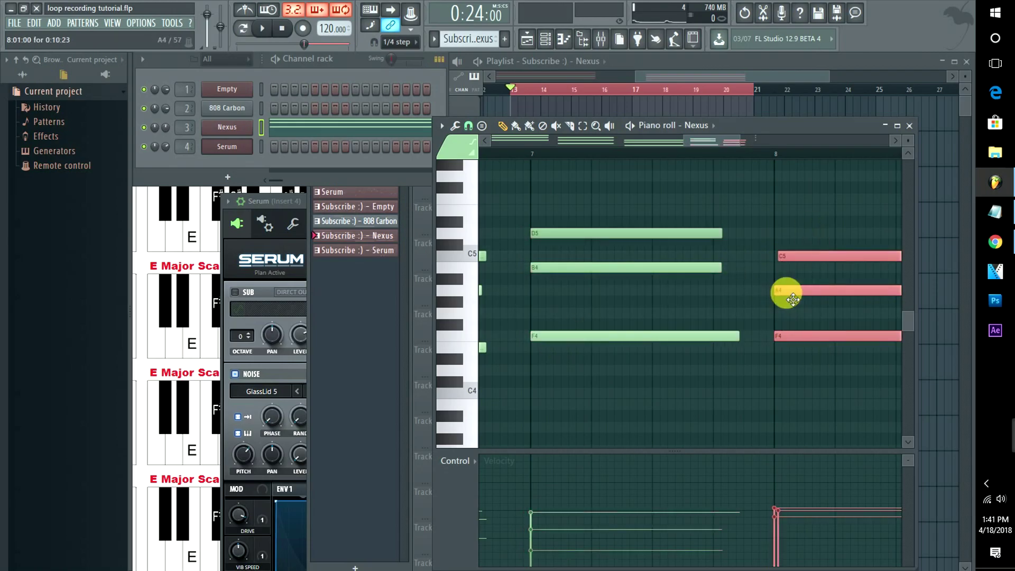
scroll(698, 245, "right", 3)
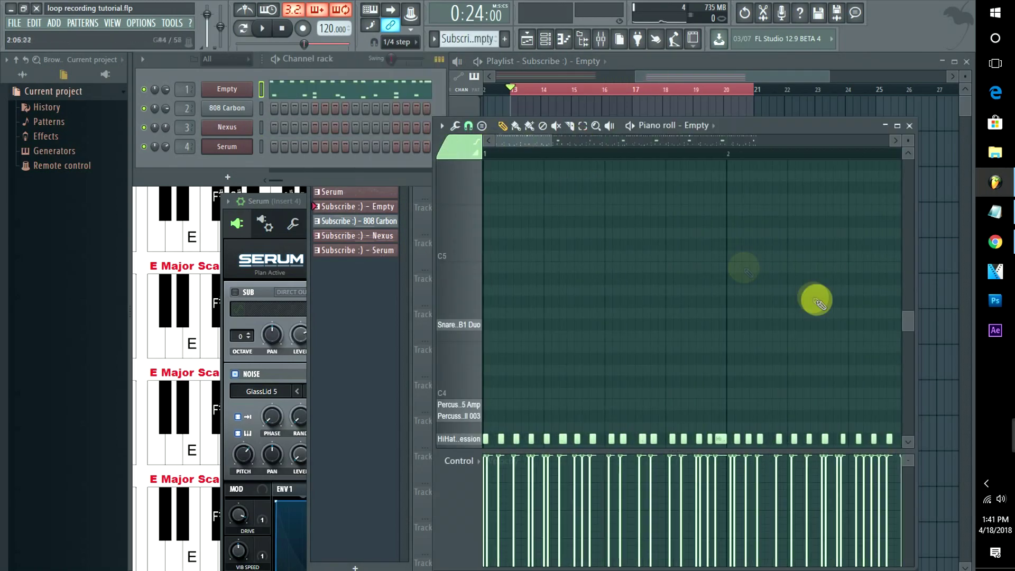
Quantize the drum notes of the Empty pattern in the piano roll while playing it back.
left_click_drag(908, 321, 909, 343)
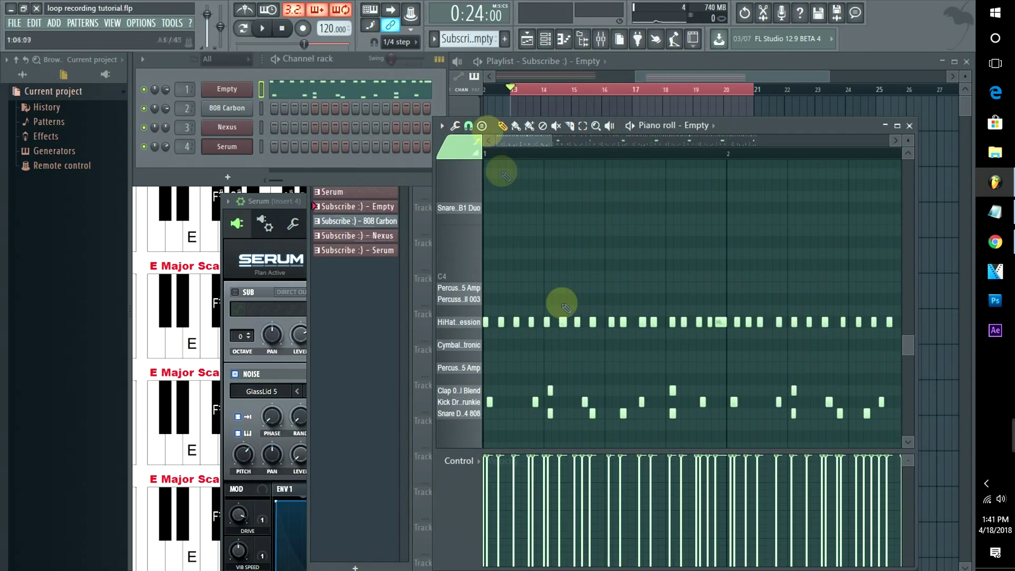
key("space")
left_click(455, 126)
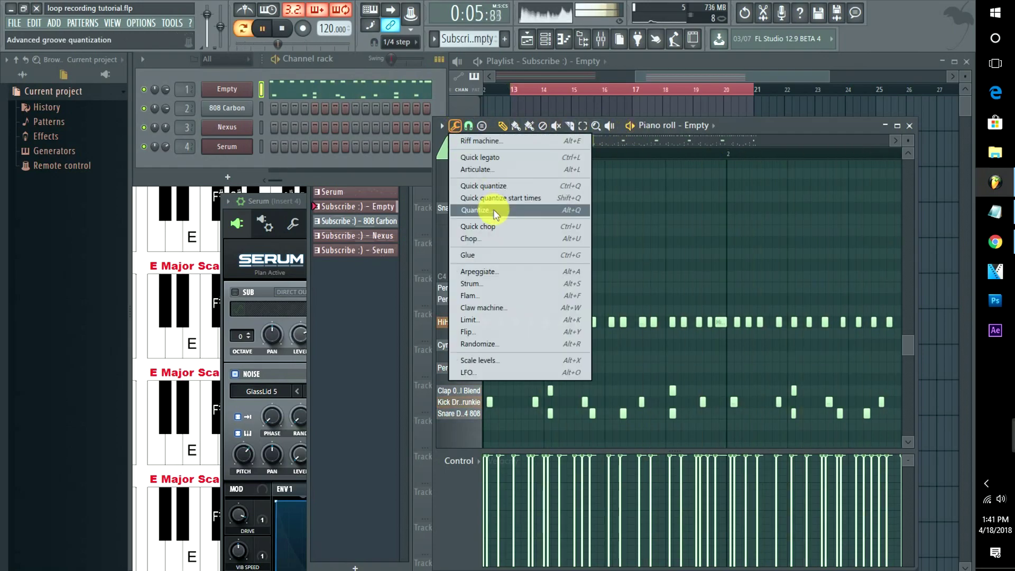
key("Escape")
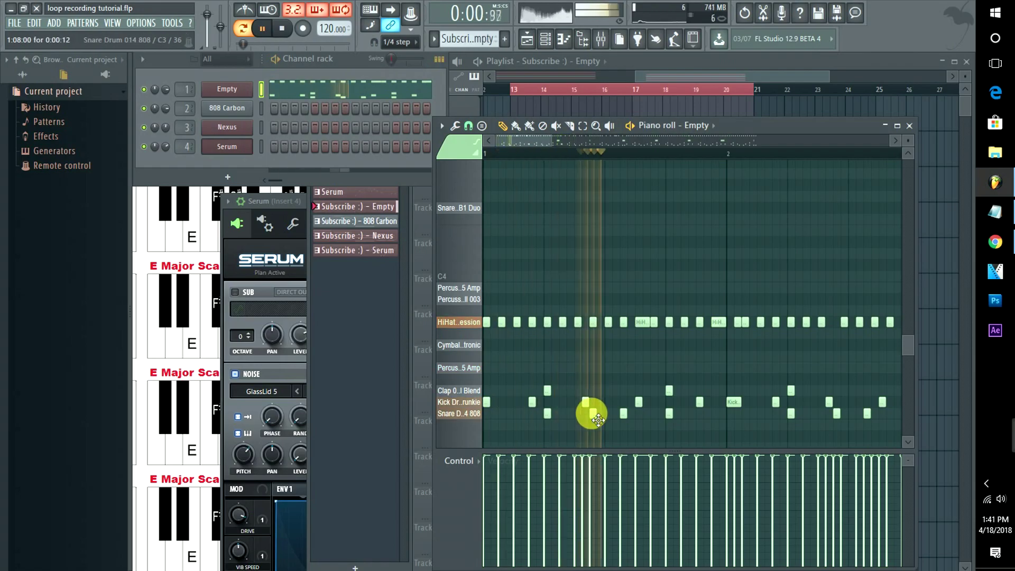
key("space")
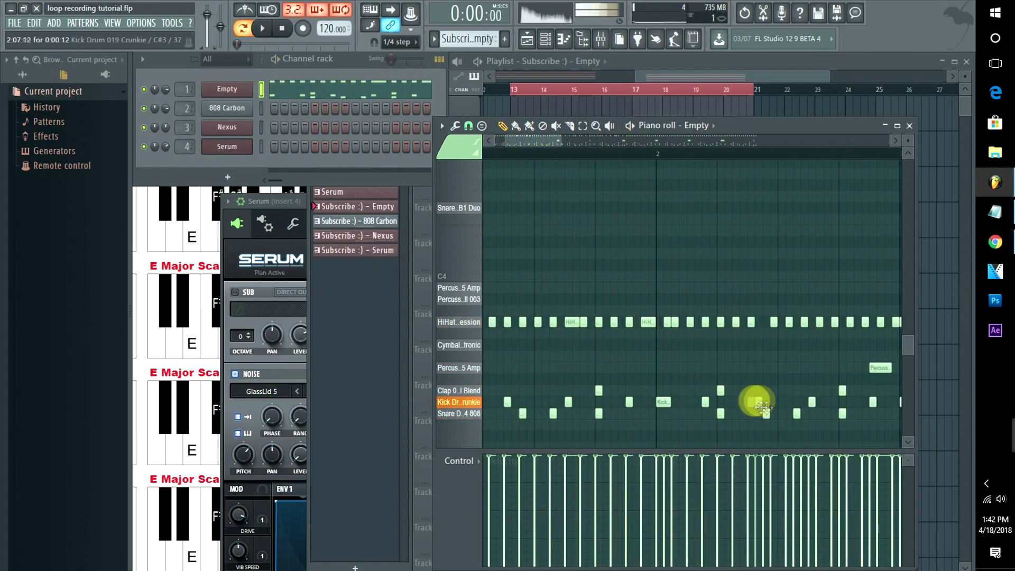
Move the misplaced hi-hat and kick notes in bar 2 of the drum pattern onto an even grid.
key("space")
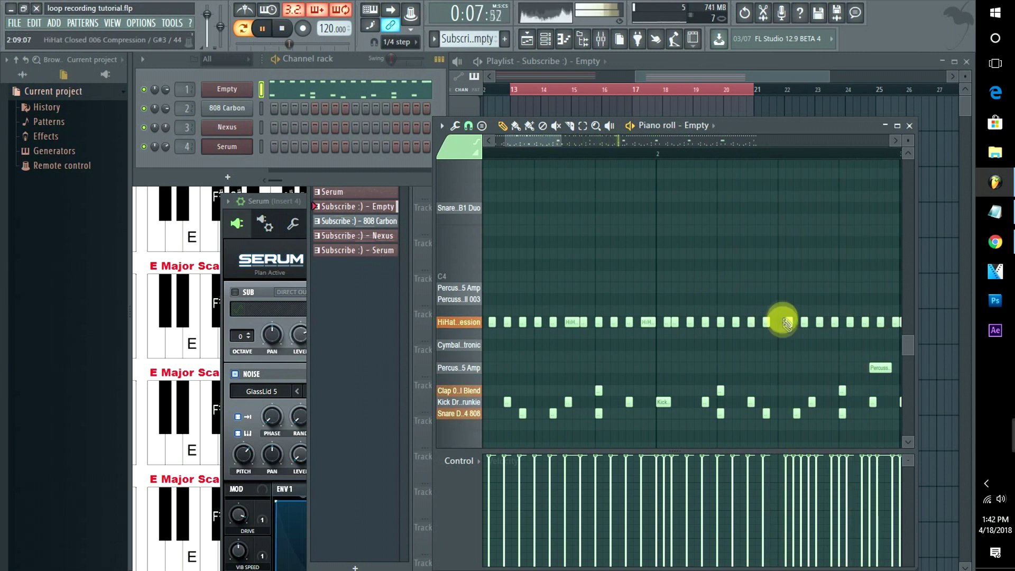
left_click_drag(786, 322, 899, 320)
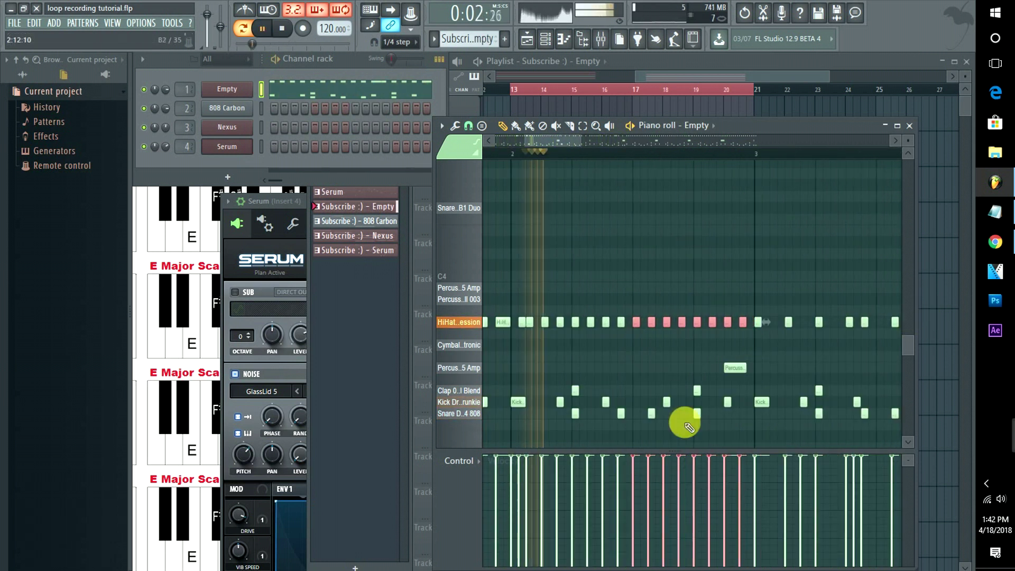
key("space")
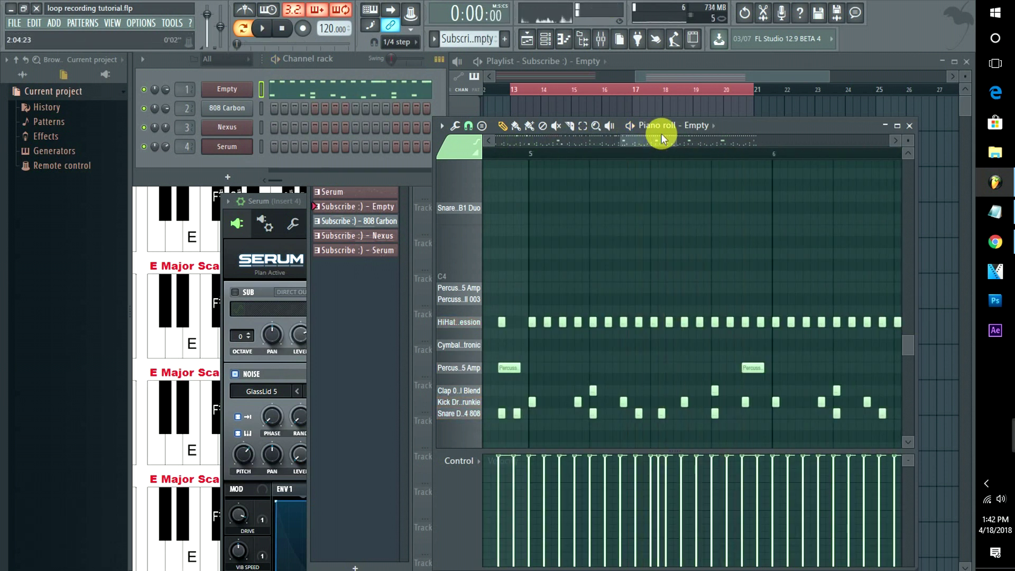
Play the drum pattern around bar 5 to check the timing of its remaining notes.
key("space")
left_click(534, 154)
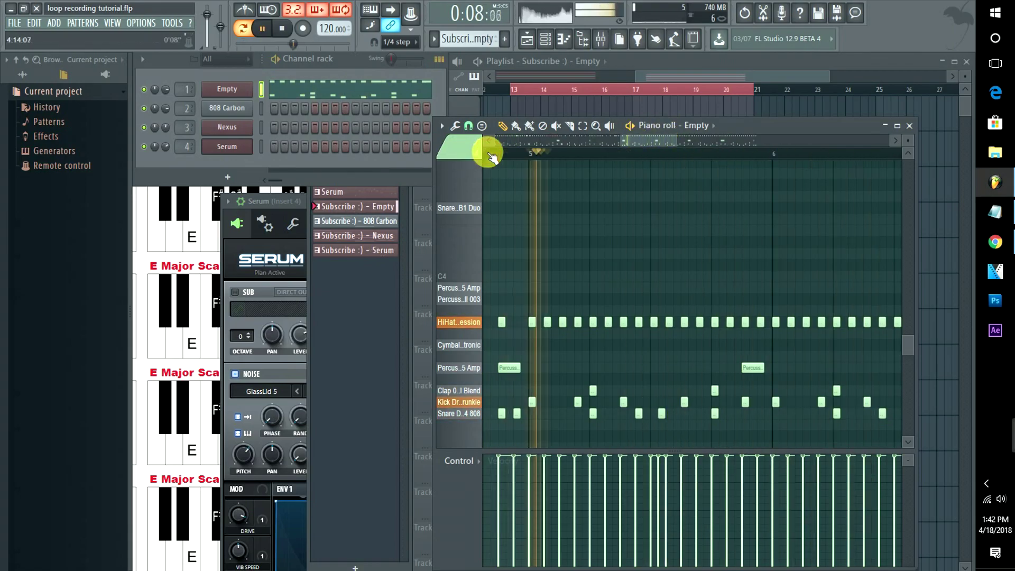
key("space")
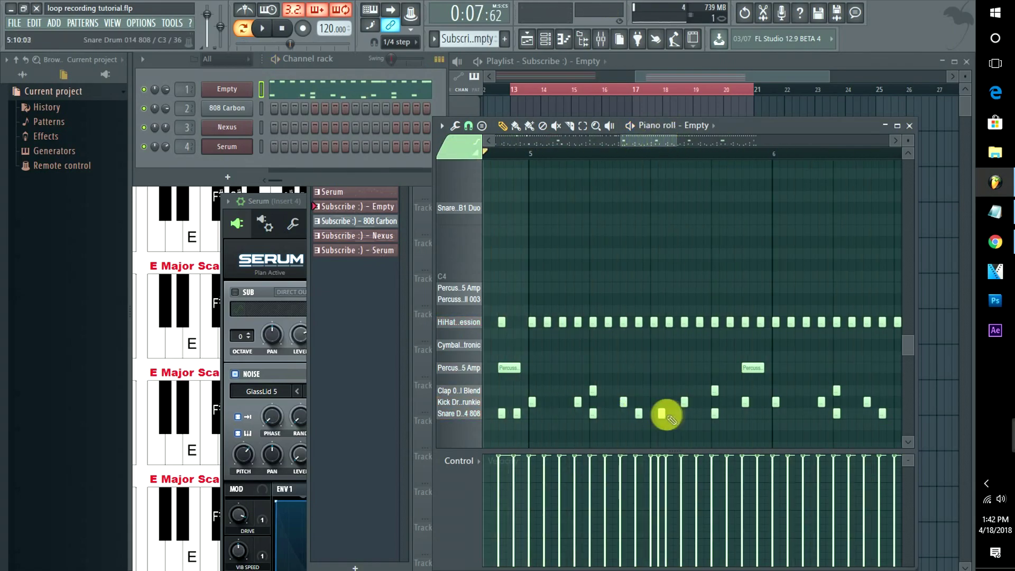
key("space")
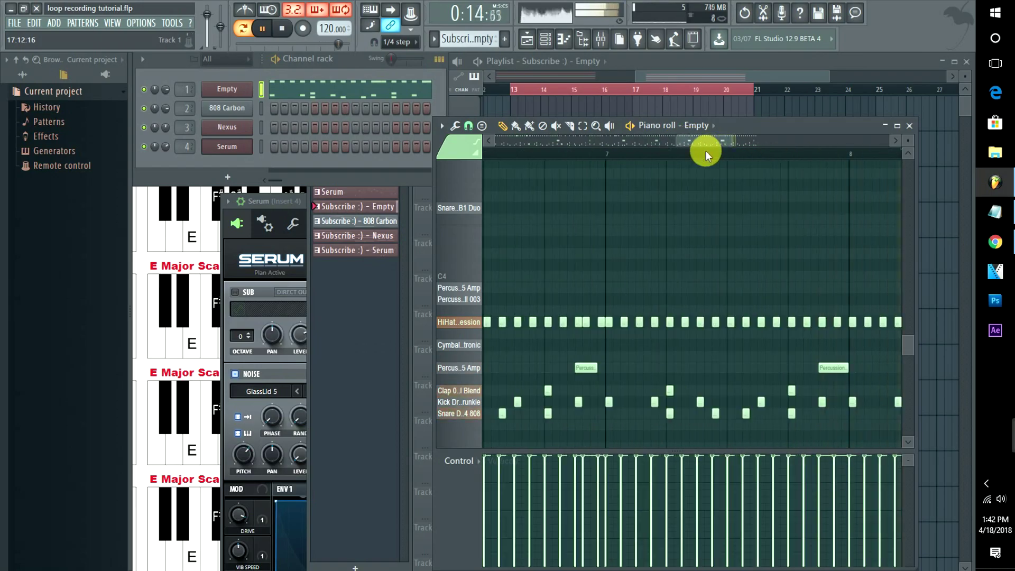
Quantize the 808 Carbon bass notes and the Serum lead notes in the piano roll while the song plays.
key("KP_Add")
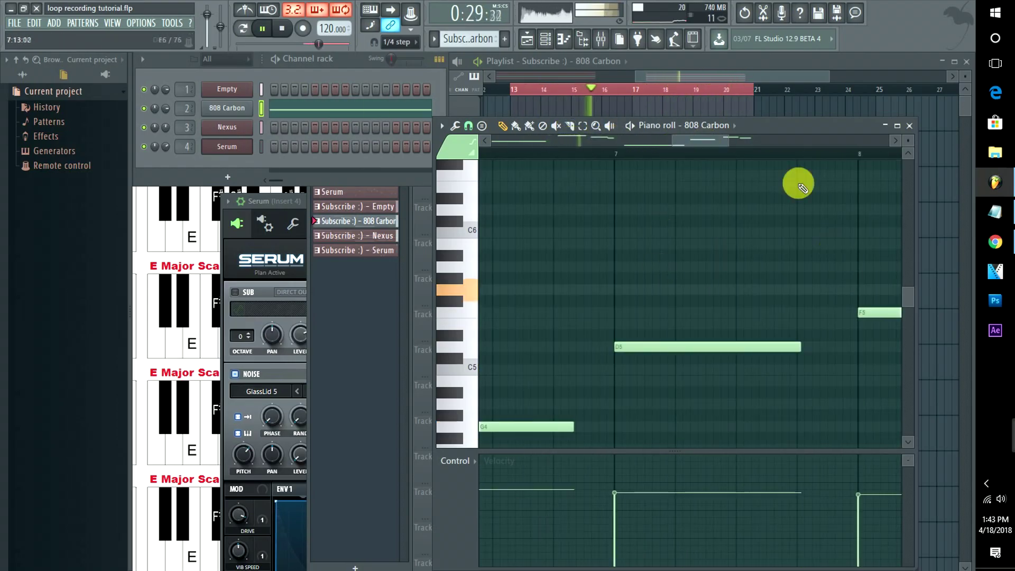
double_click(544, 210)
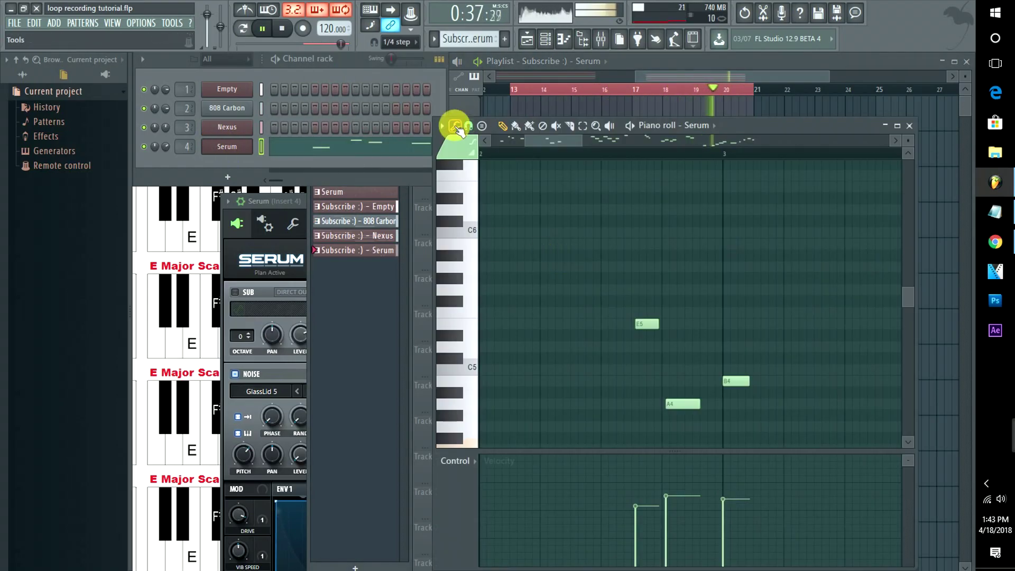
Load ValhallaShimmer in slot 1 of the Serum mixer track, Insert 4, and choose the BrightHall preset.
left_click(186, 146)
left_click(740, 278)
left_click(449, 288)
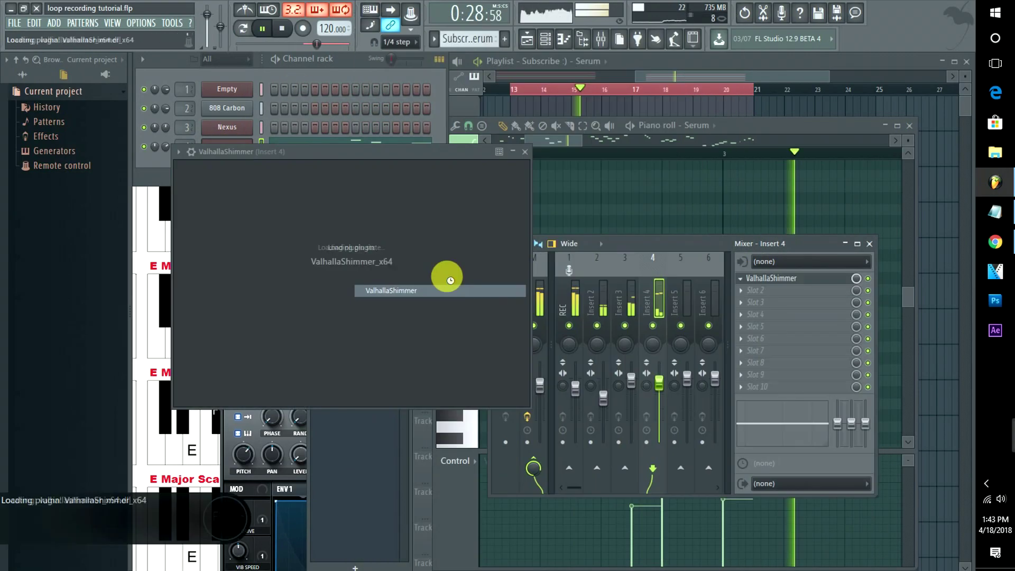
left_click(550, 152)
left_click(581, 226)
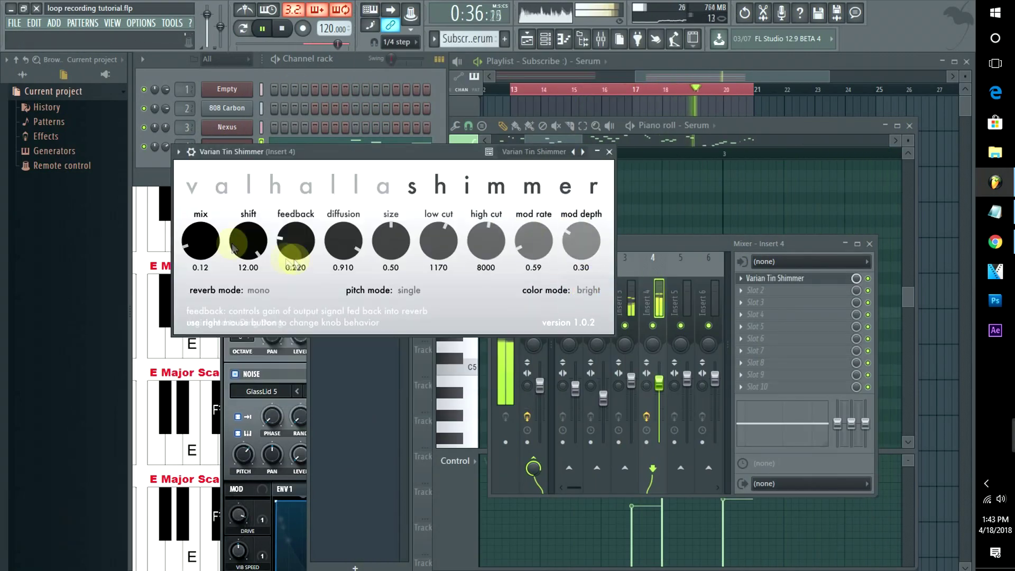
left_click(573, 151)
left_click(574, 151)
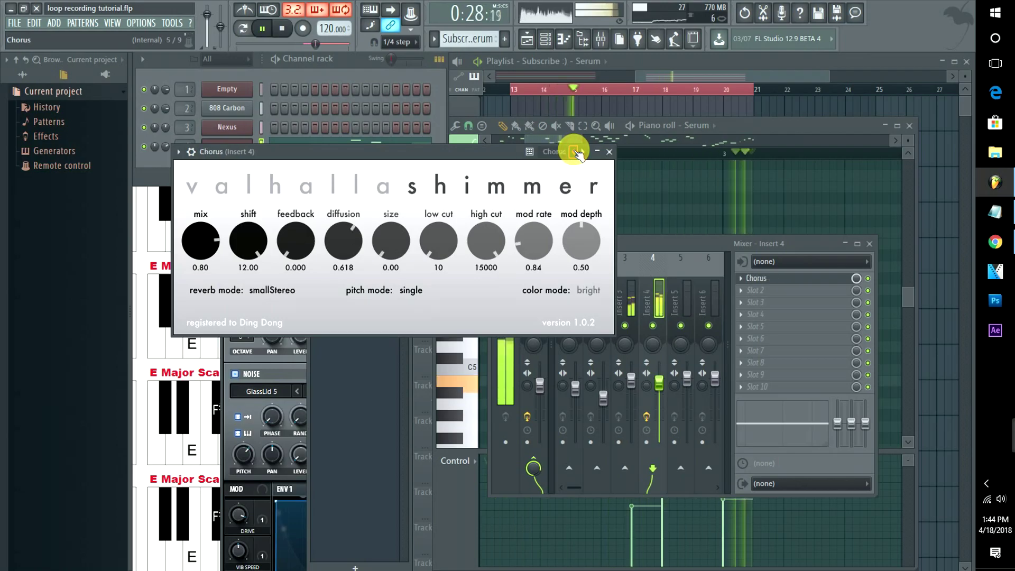
left_click(579, 152)
left_click(578, 152)
Move the BrightHall reverb to slot 2 of Insert 4 and add Fruity Reeverb 2 in slot 1.
left_click(741, 277)
left_click(770, 480)
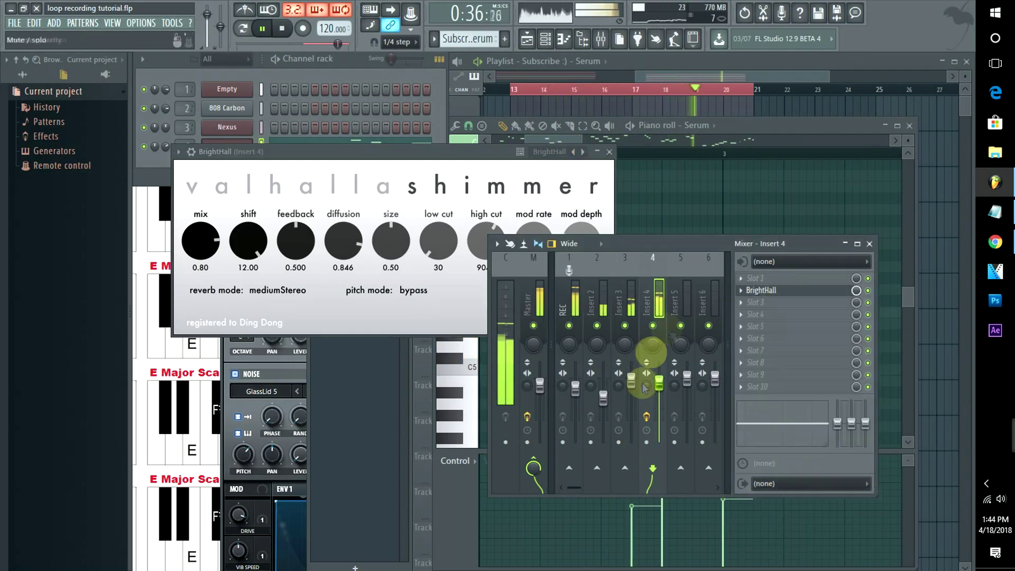
left_click(753, 278)
left_click(482, 315)
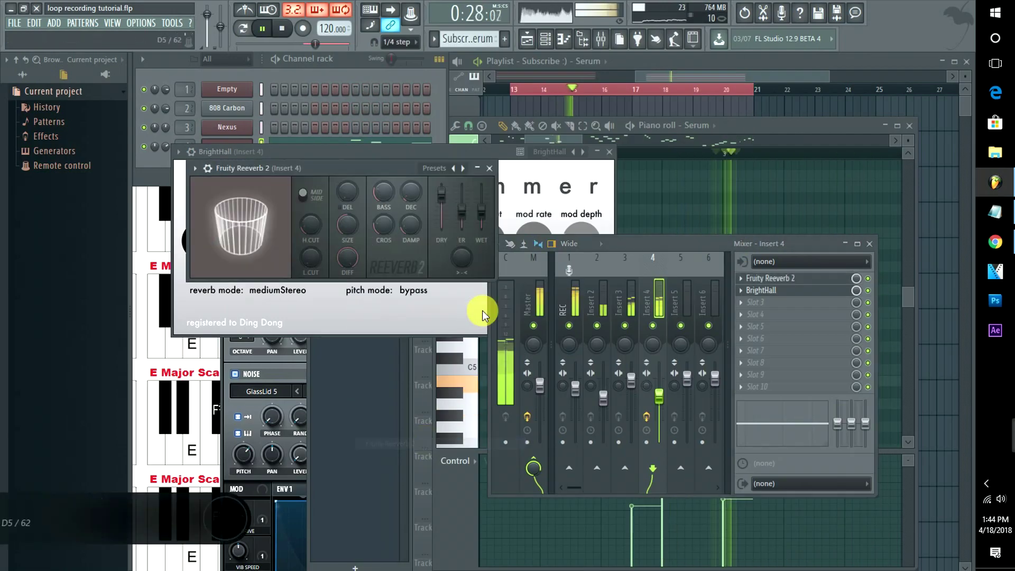
Raise the Insert 4 volume fader slightly and stop the playback.
scroll(410, 191, "up", 3)
scroll(479, 204, "up", 2)
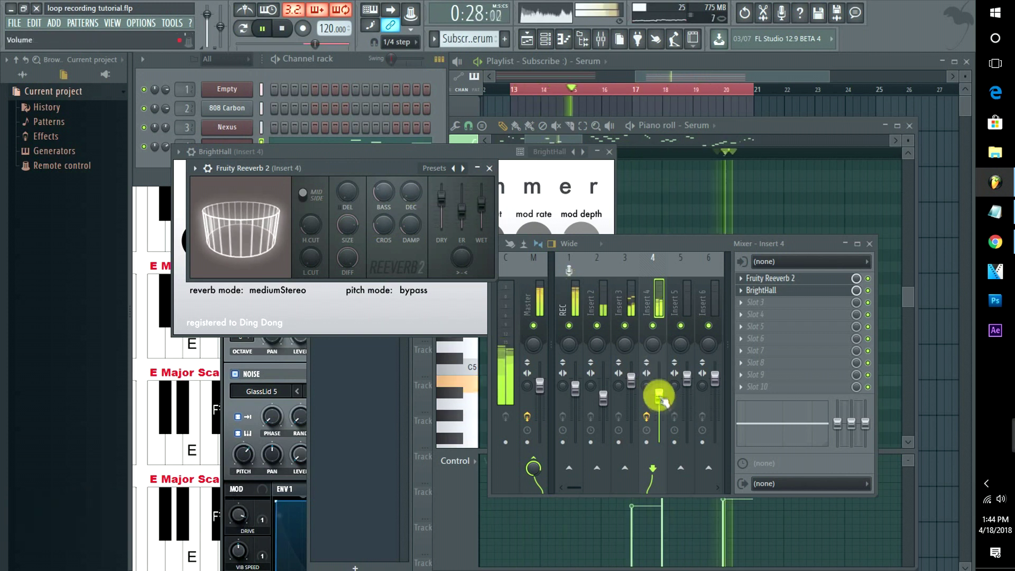
key("space")
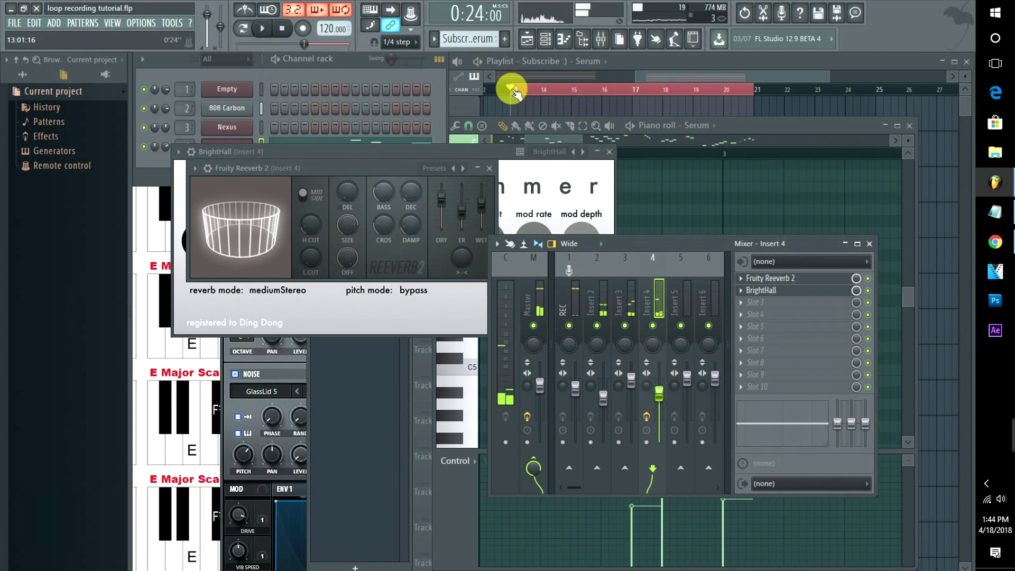
Bring the Playlist to the front and listen to the quantized eight-bar arrangement.
left_click(689, 75)
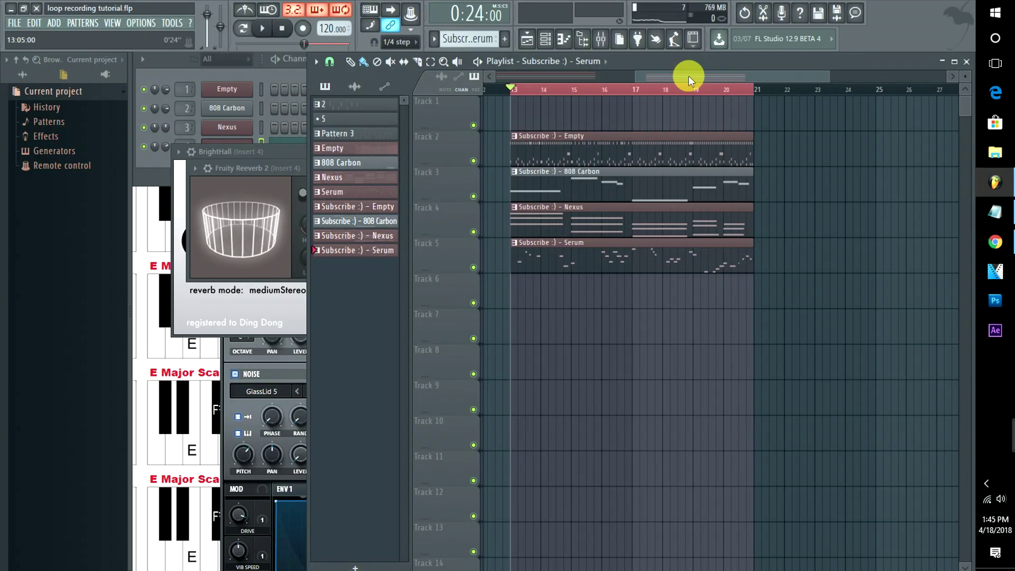
key("space")
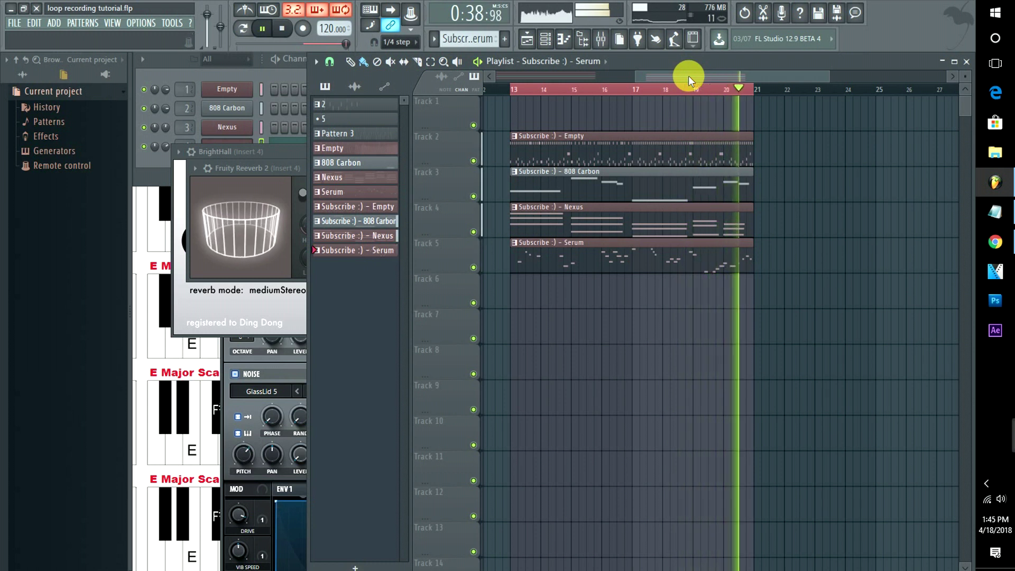
key("space")
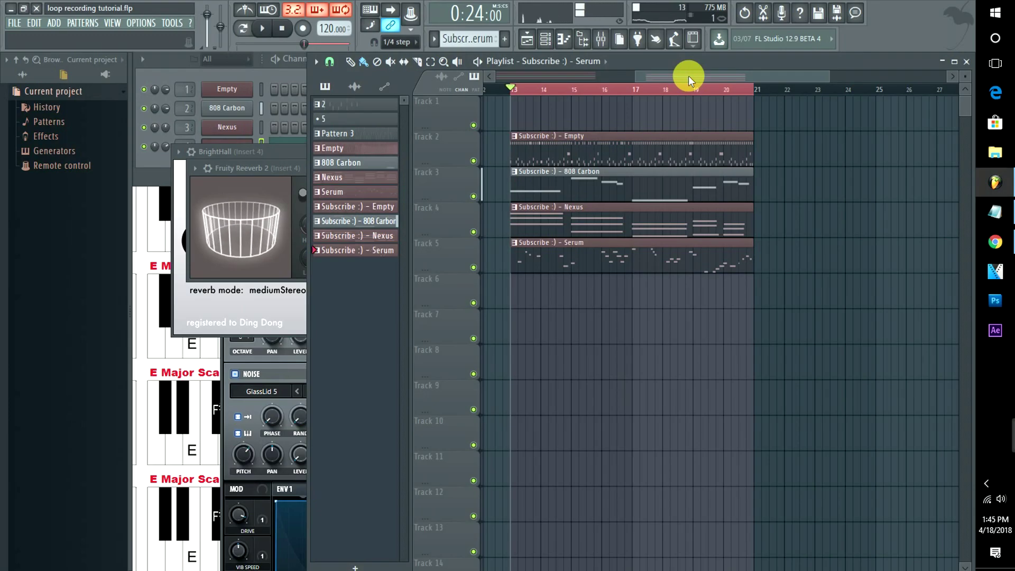
Duplicate the Subscribe :) - Empty drum clip on Track 2 so that the copy starts at bar 21.
left_click_drag(611, 157, 853, 164)
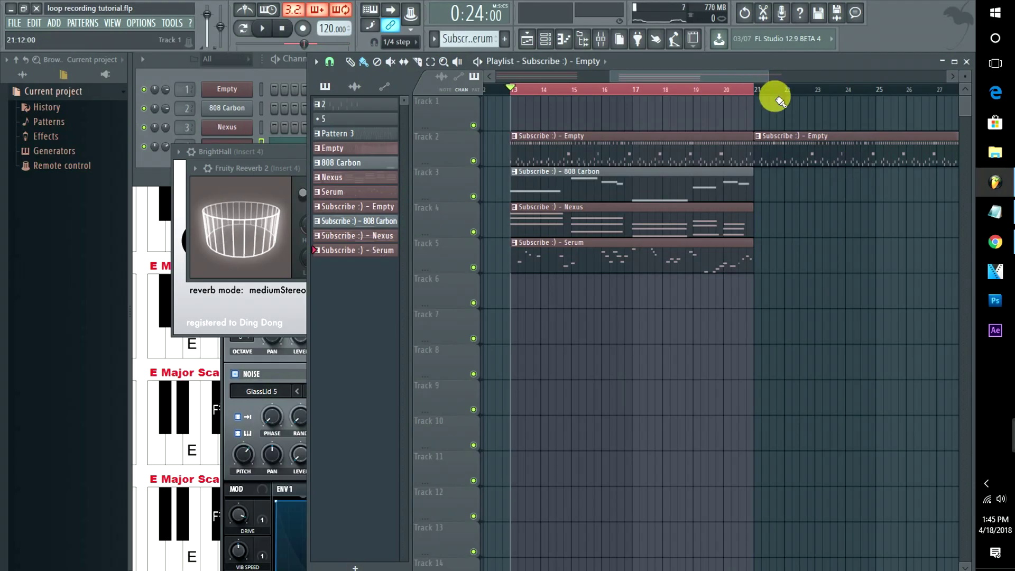
left_click_drag(743, 74, 788, 78)
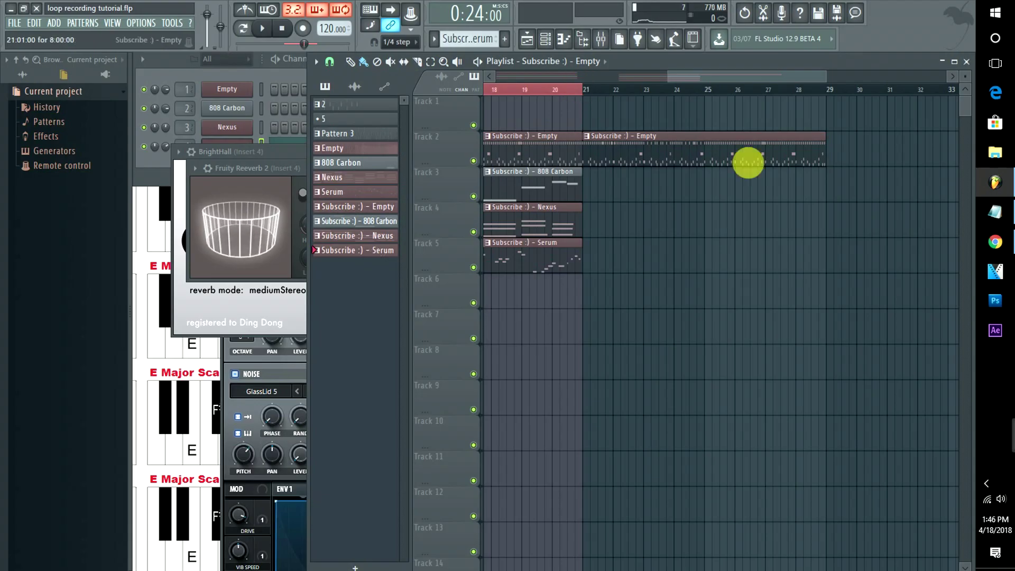
mouse_move(1007, 434)
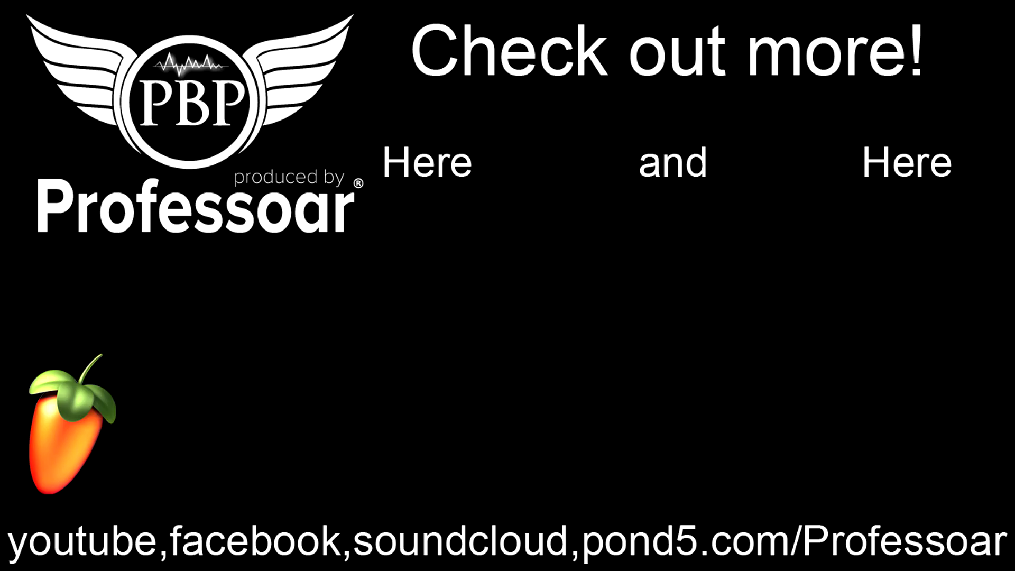